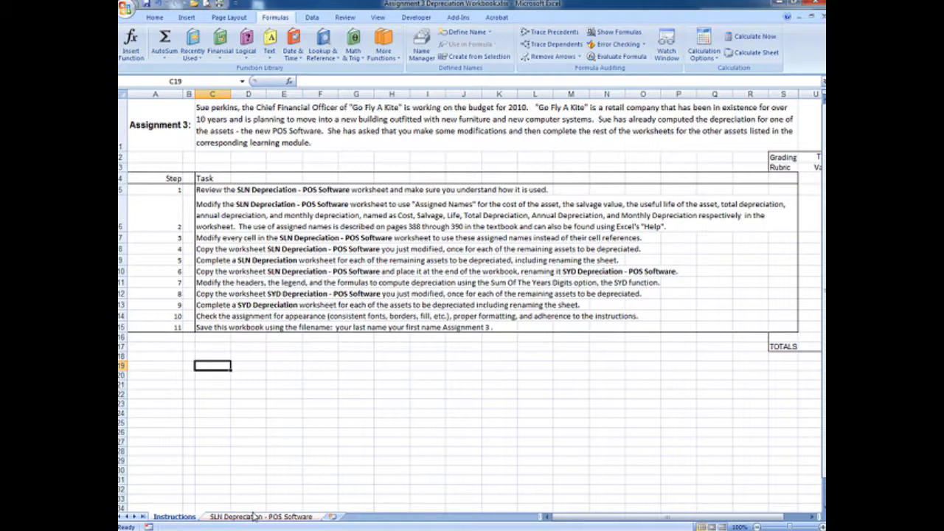
- Go to the SLN Depreciation - POS Software sheet showing cost 75,000 and life 3
left_click(254, 516)
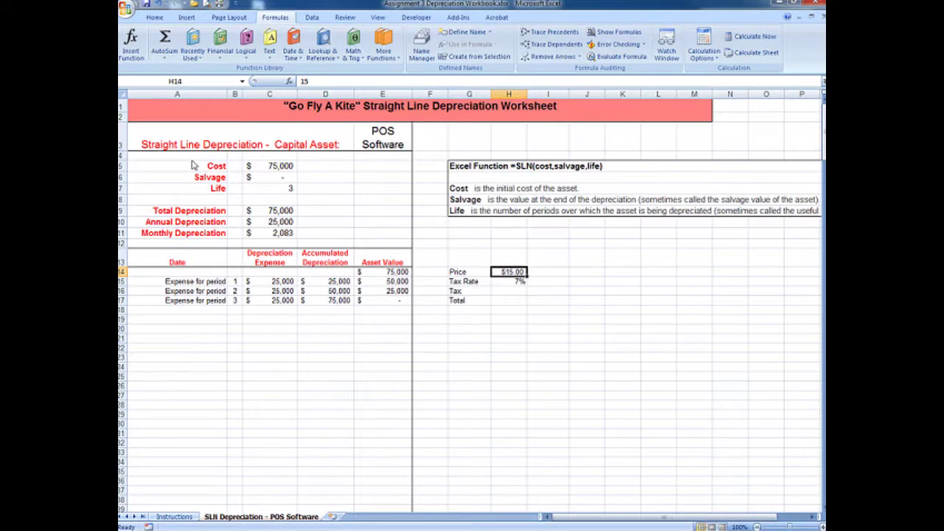
left_click(263, 166)
left_click(274, 178)
left_click(280, 185)
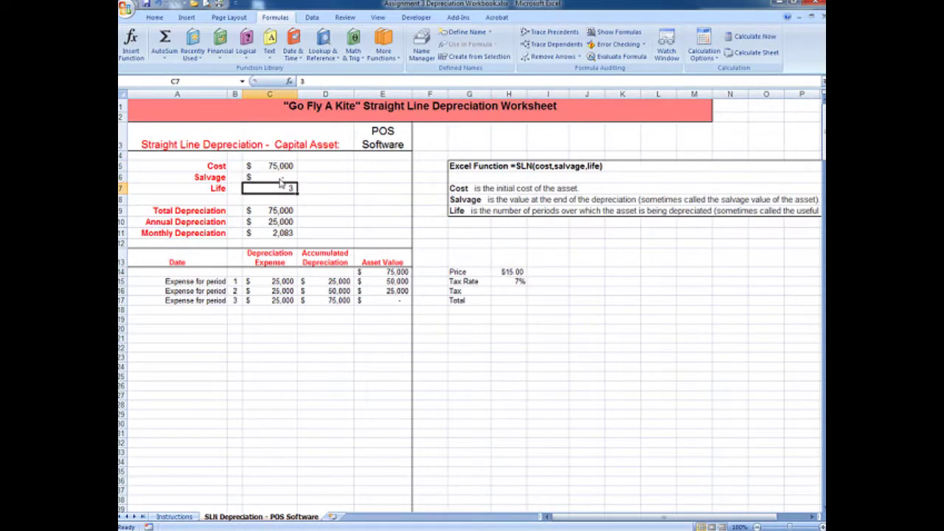
left_click(279, 167)
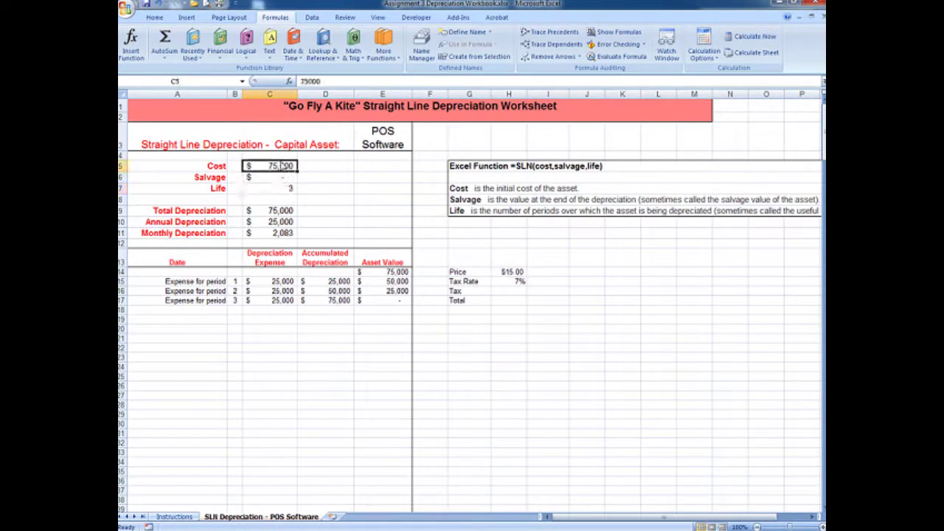
left_click(507, 272)
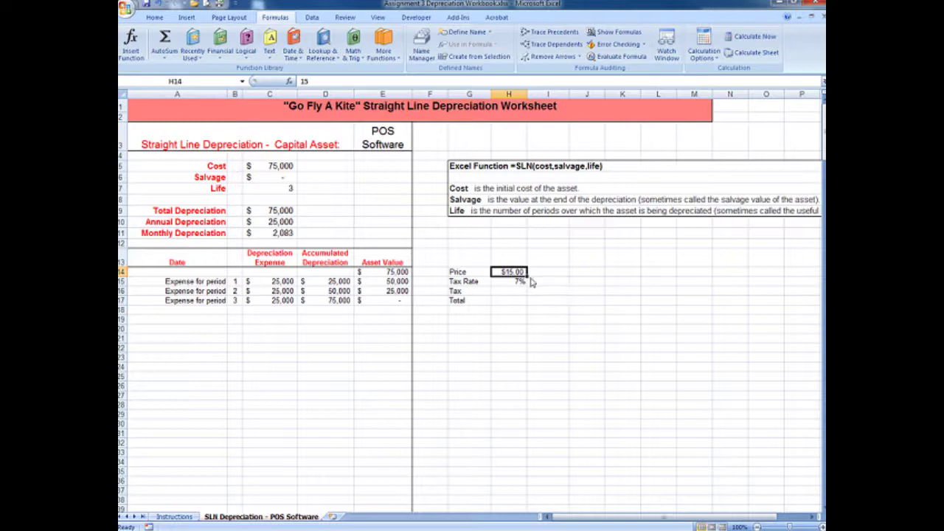
left_click(506, 284)
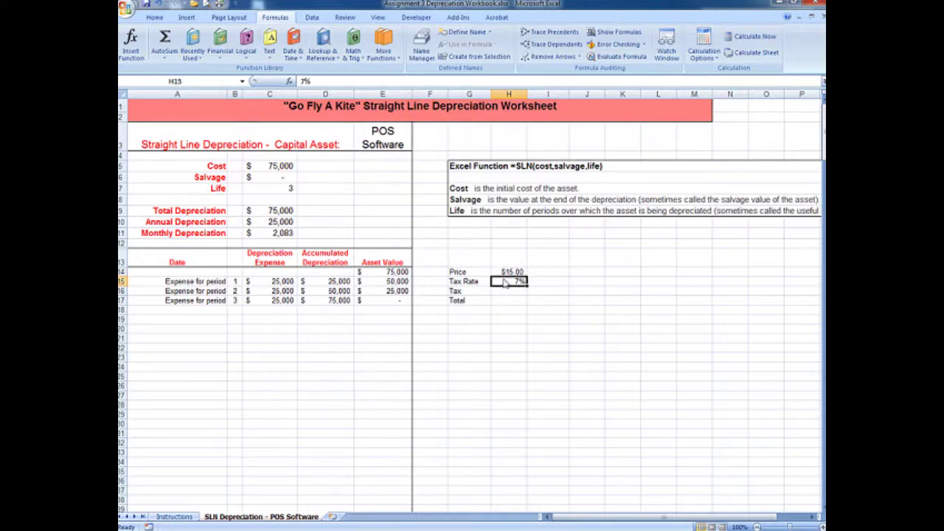
key("Down")
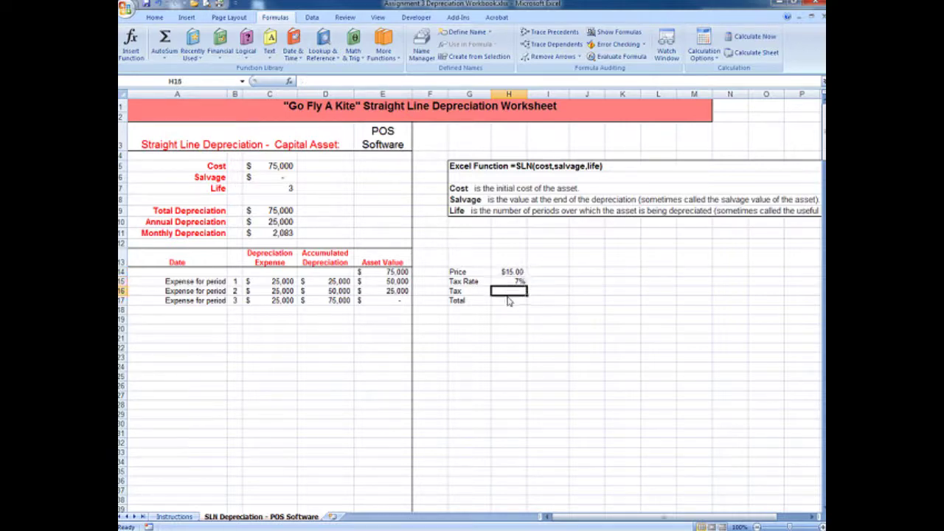
left_click(508, 300)
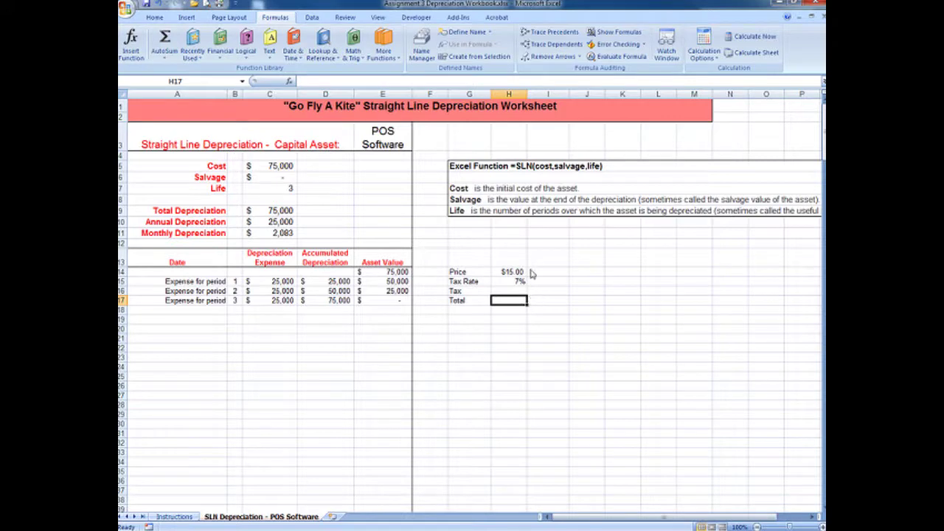
left_click(519, 273)
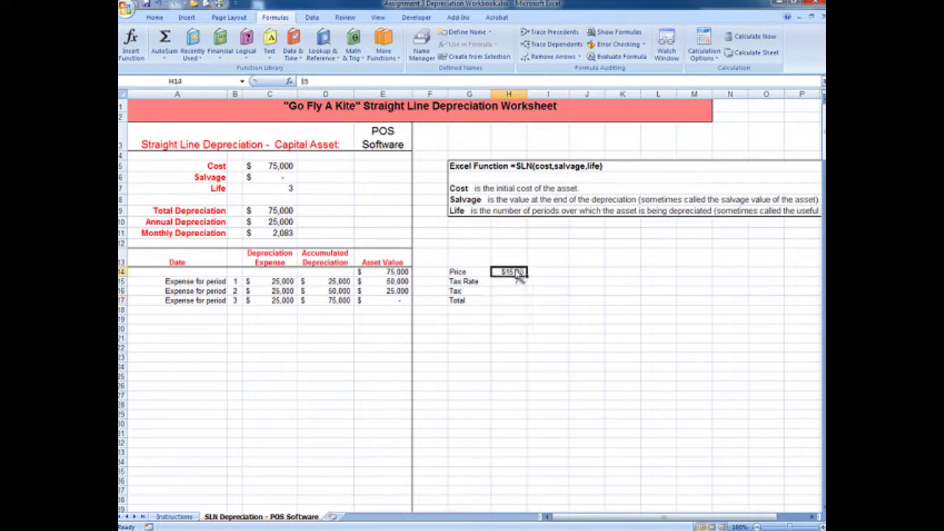
left_click(507, 292)
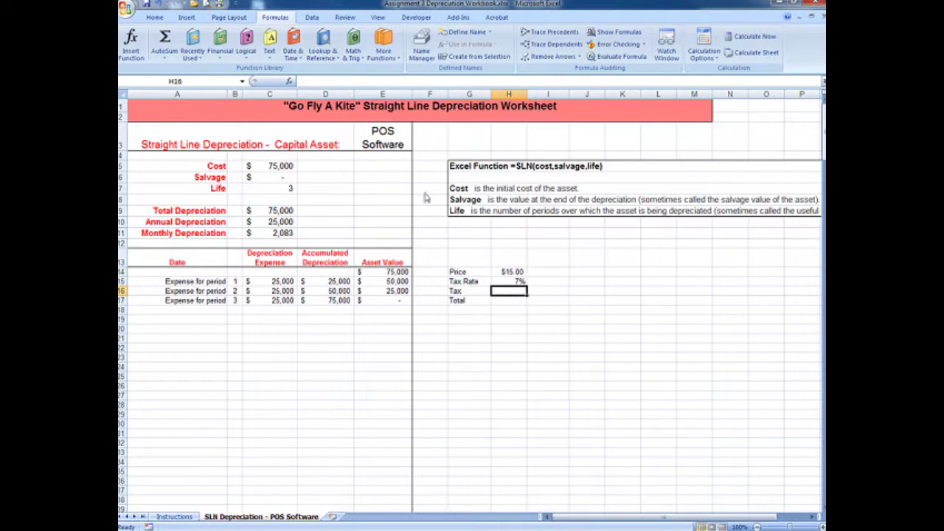
left_click(326, 82)
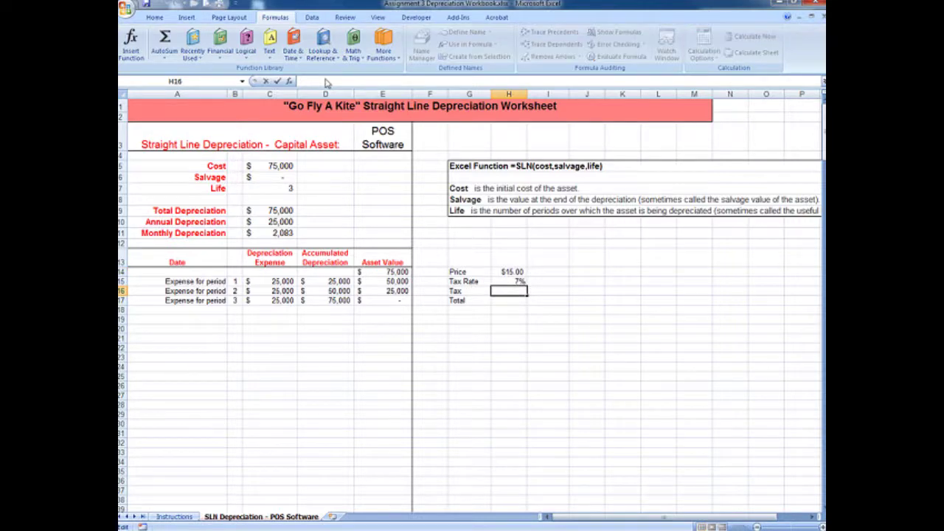
- Enter =Price*Tax_rate in Tax cell H16, which shows #NAME? until the names exist
type("=Proic")
key("BackSpace")
key("BackSpace")
key("BackSpace")
key("BackSpace")
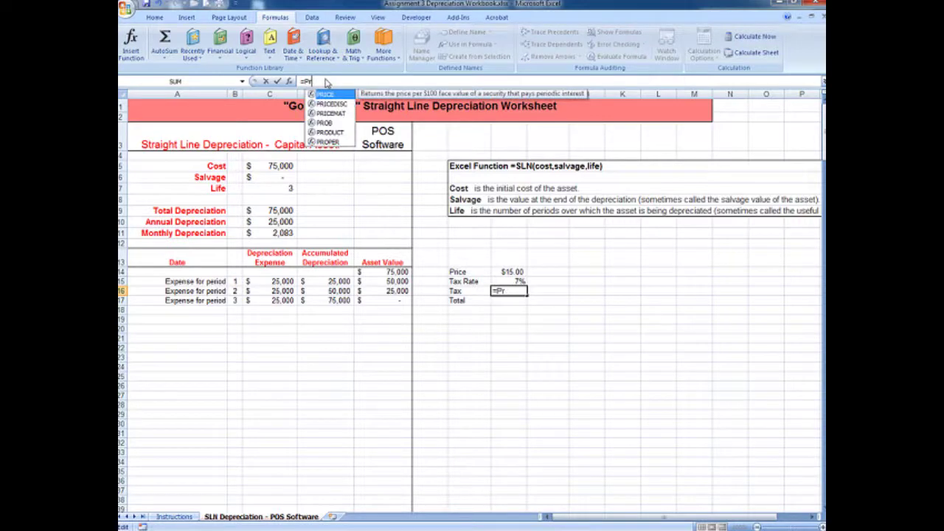
type("ric")
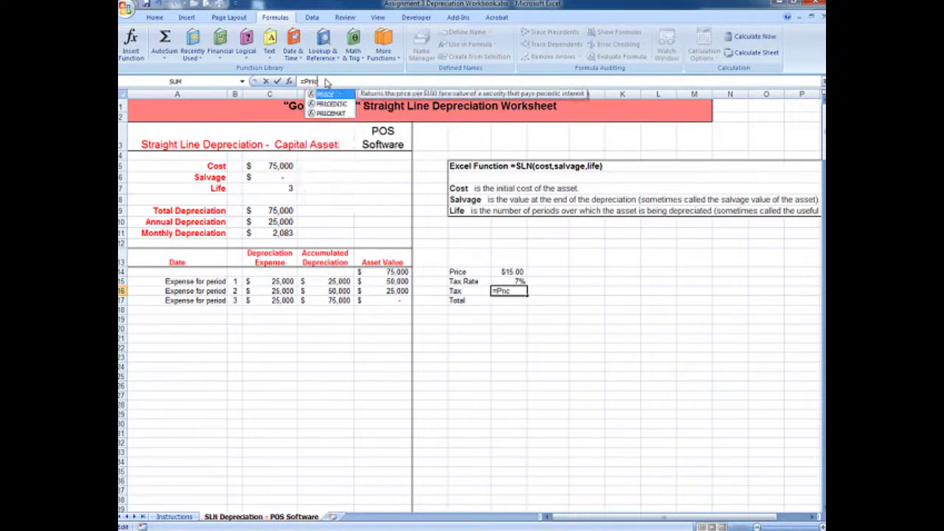
type("e*")
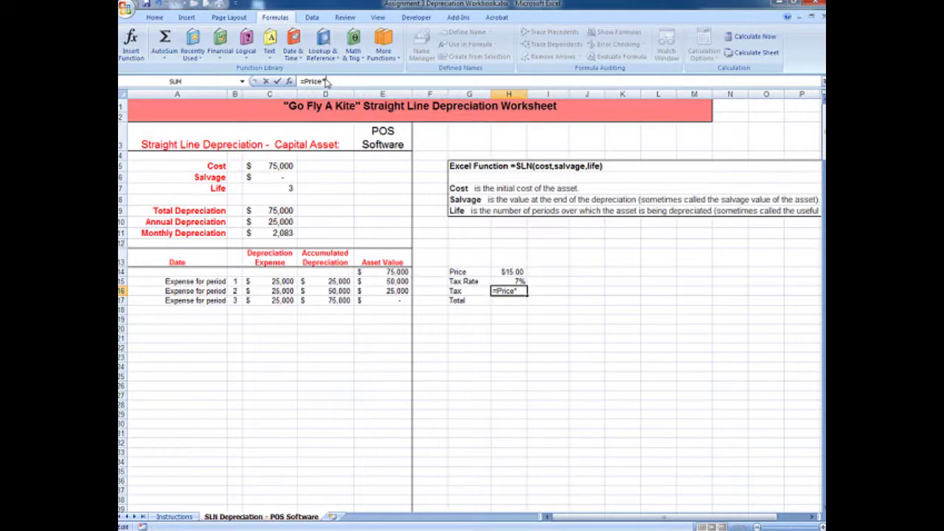
type("Tax_rate")
key("Return")
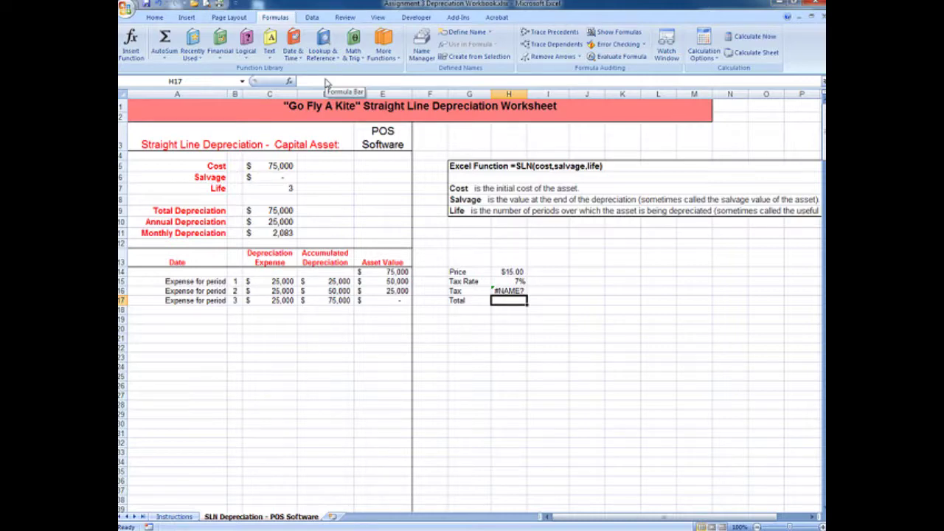
left_click_drag(457, 272, 488, 298)
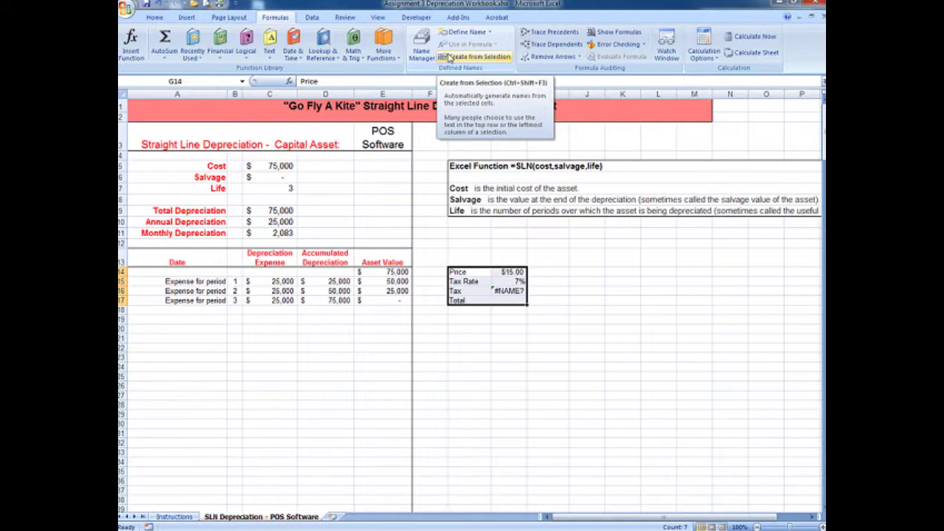
- Create names Price, Tax_Rate, Tax and Total from G14:H17's left-column labels
left_click(449, 58)
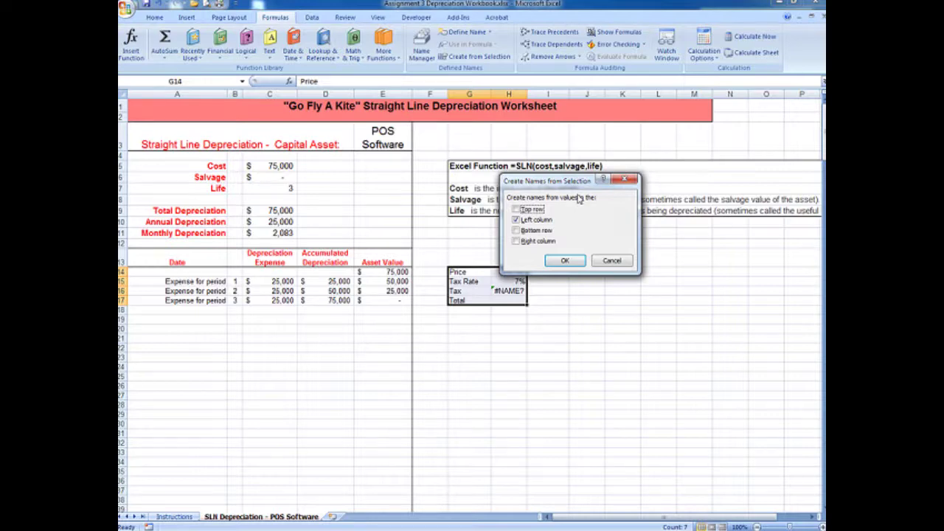
left_click(561, 262)
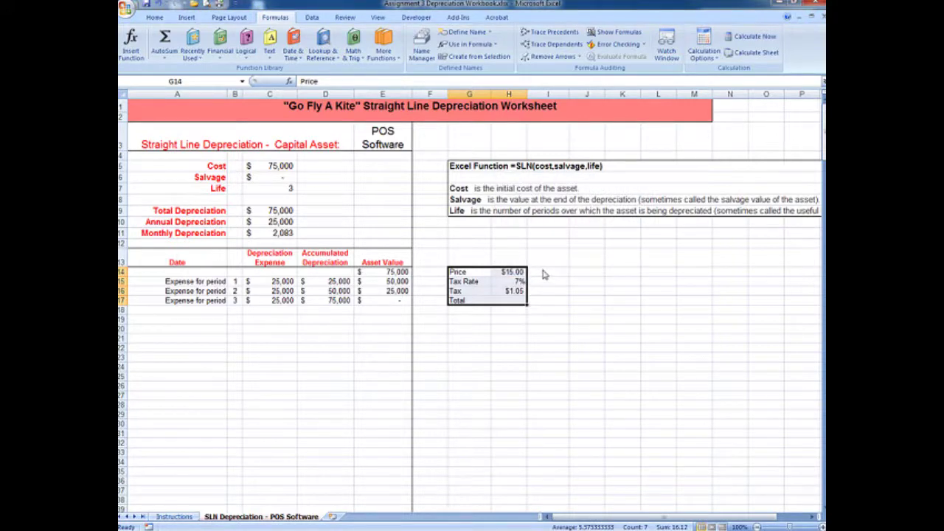
left_click(545, 273)
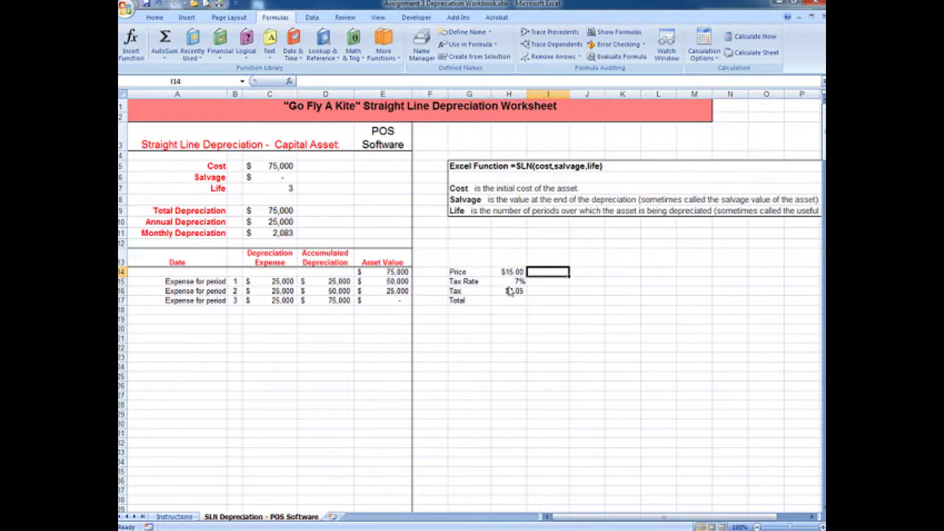
left_click(509, 290)
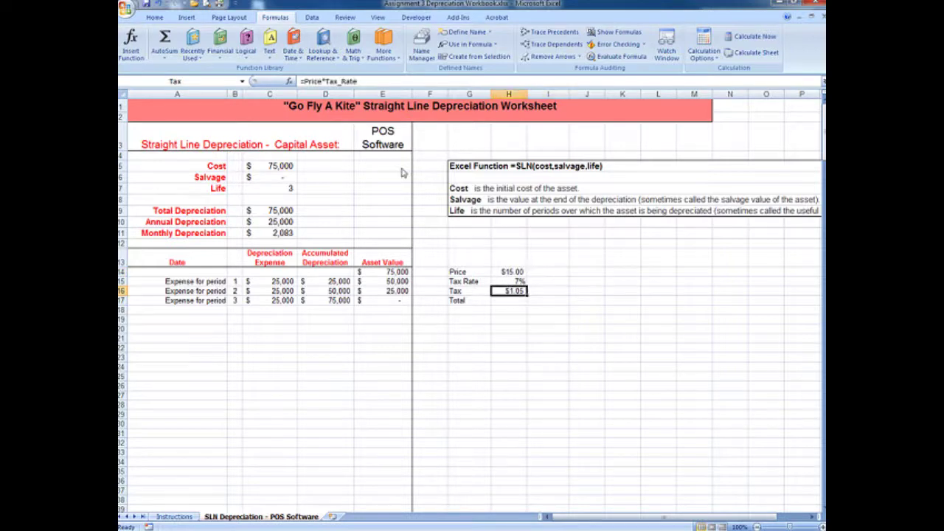
left_click(363, 82)
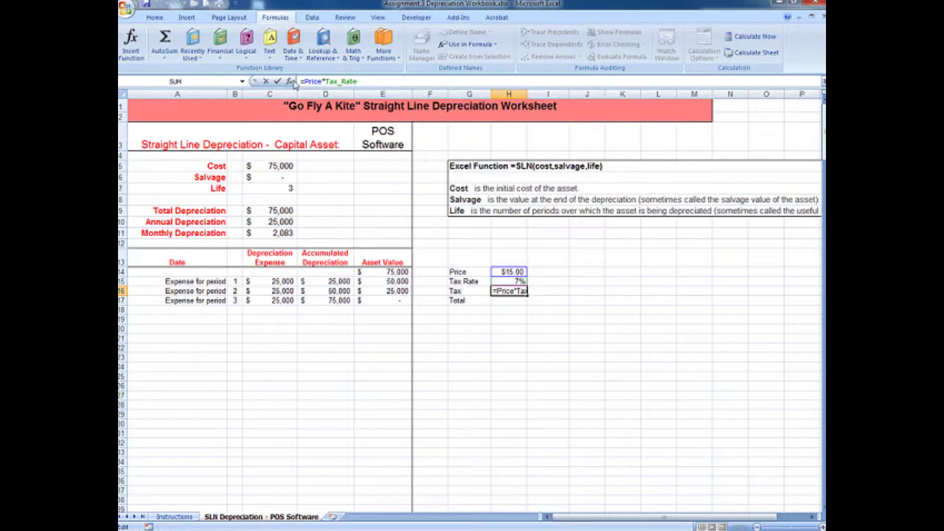
left_click(541, 276)
left_click(514, 272)
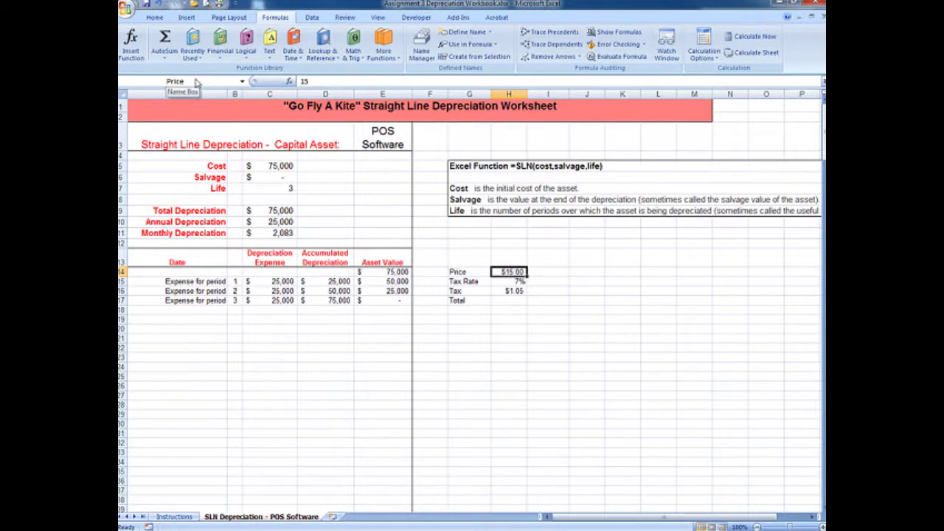
left_click(520, 281)
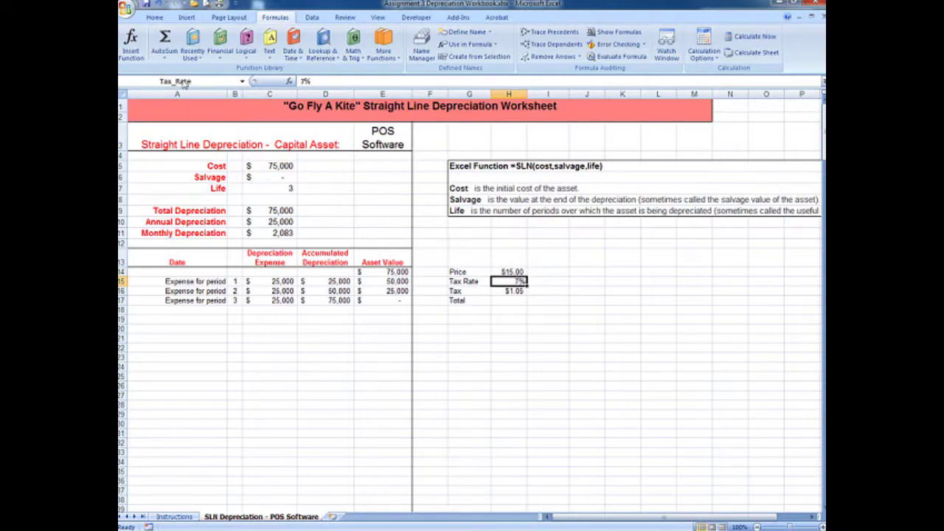
left_click(520, 291)
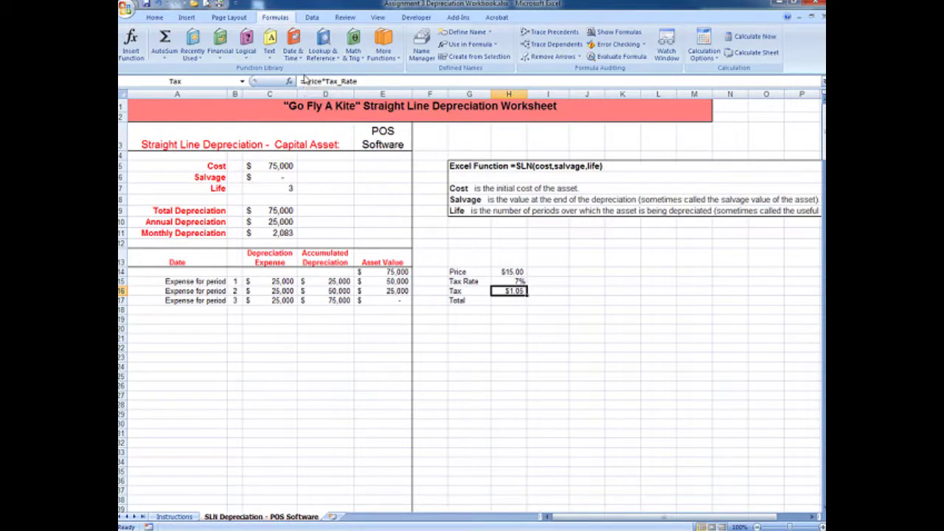
left_click(506, 300)
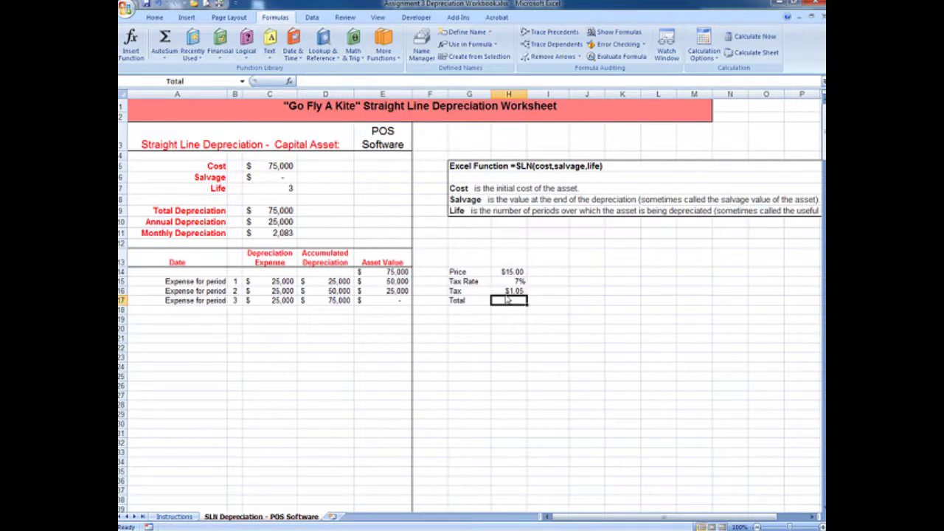
left_click(298, 81)
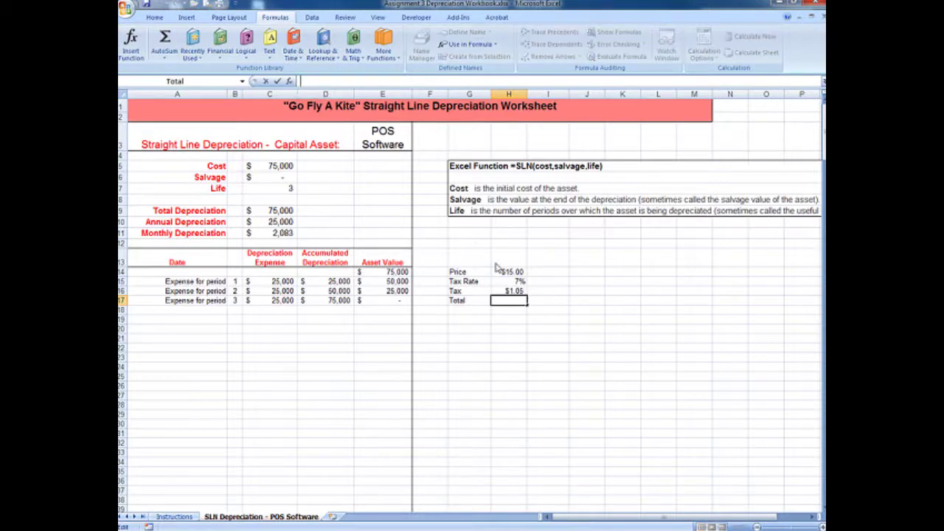
- Enter the Total formula =H14+H16 in cell H17
type("=C12")
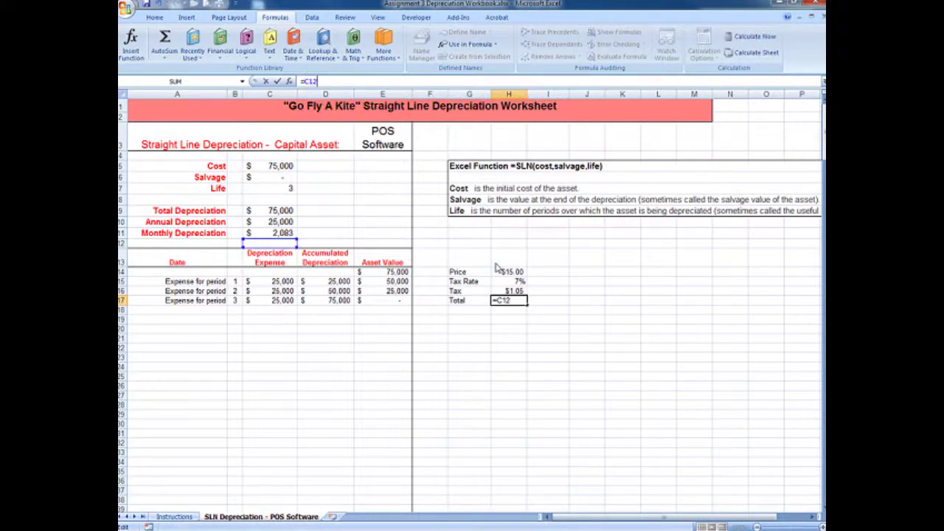
key("BackSpace")
type("4")
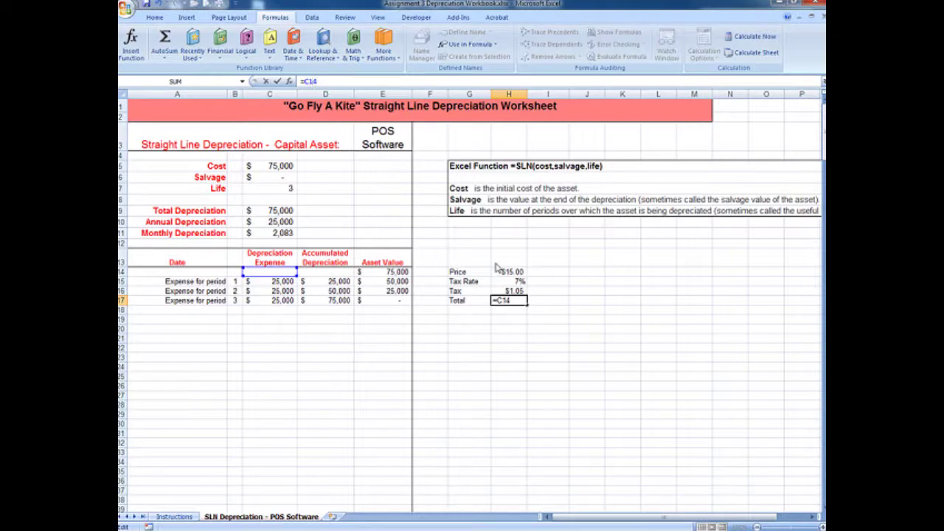
key("BackSpace")
key("BackSpace")
key("BackSpace")
type("H14+H")
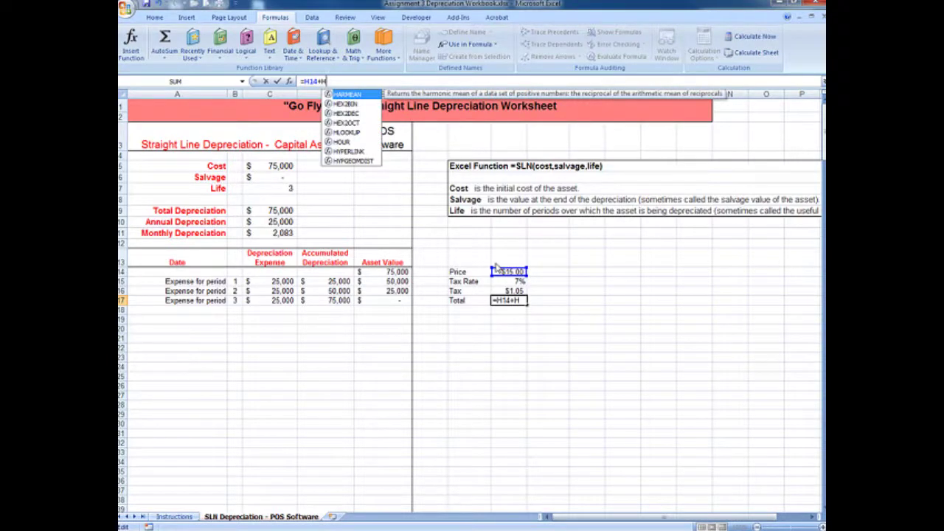
type("16")
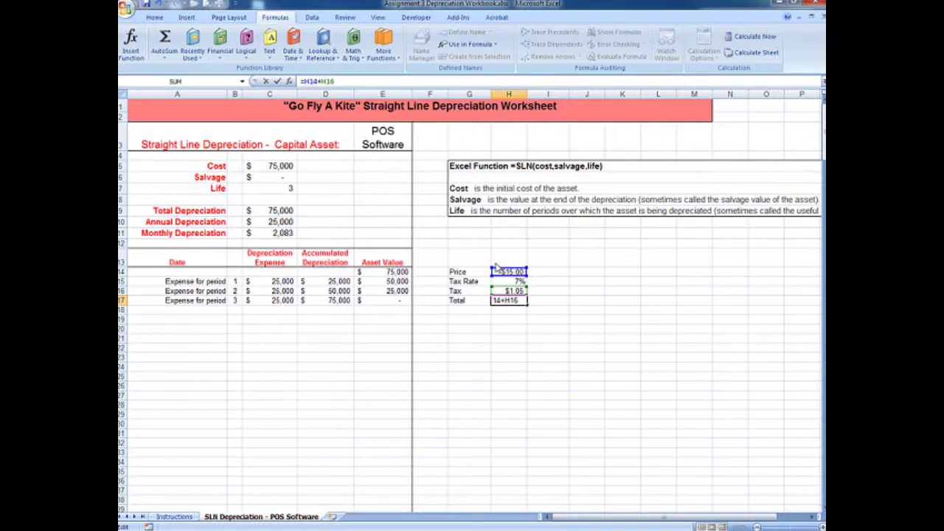
key("Return")
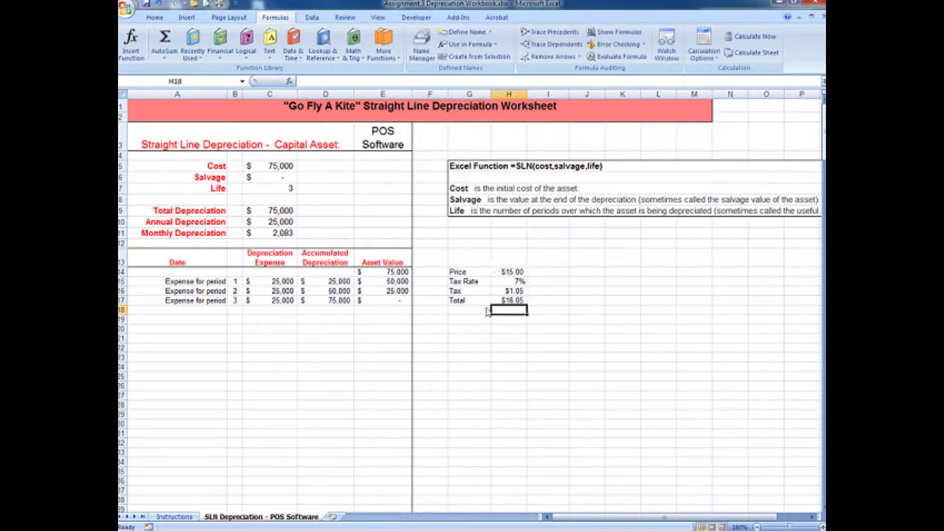
- Replace H14 and H16 with their names so H17 reads =Price+Tax, giving $16.05
left_click(506, 292)
left_click(507, 300)
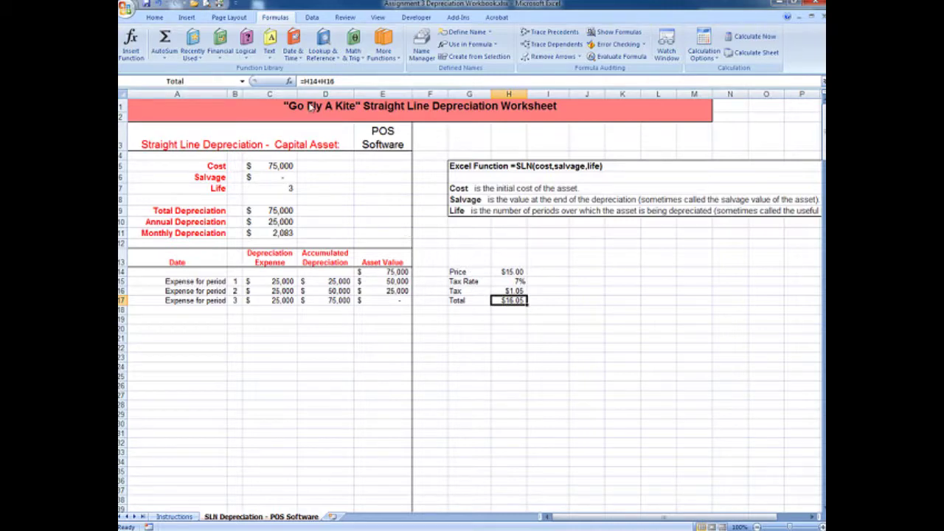
key("F2")
left_click(511, 272)
left_click(512, 292)
left_click(510, 273)
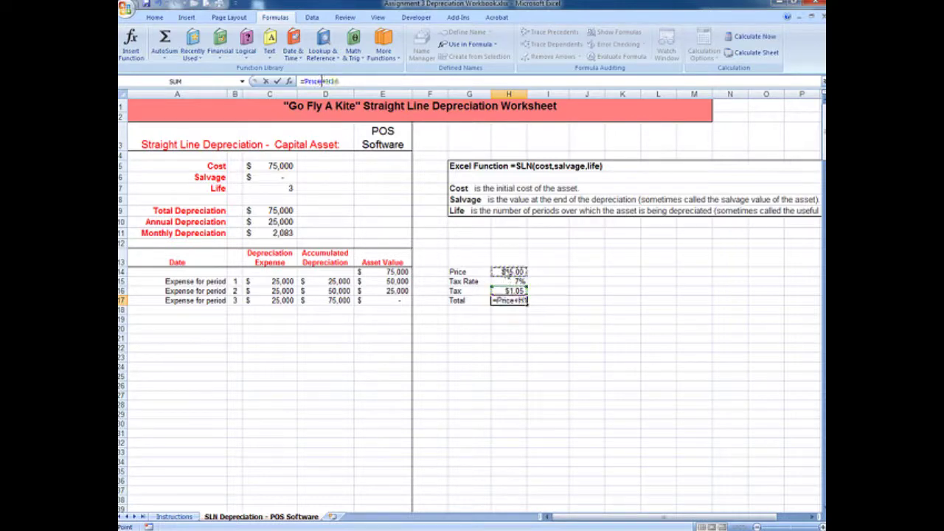
left_click_drag(325, 81, 340, 82)
left_click(514, 292)
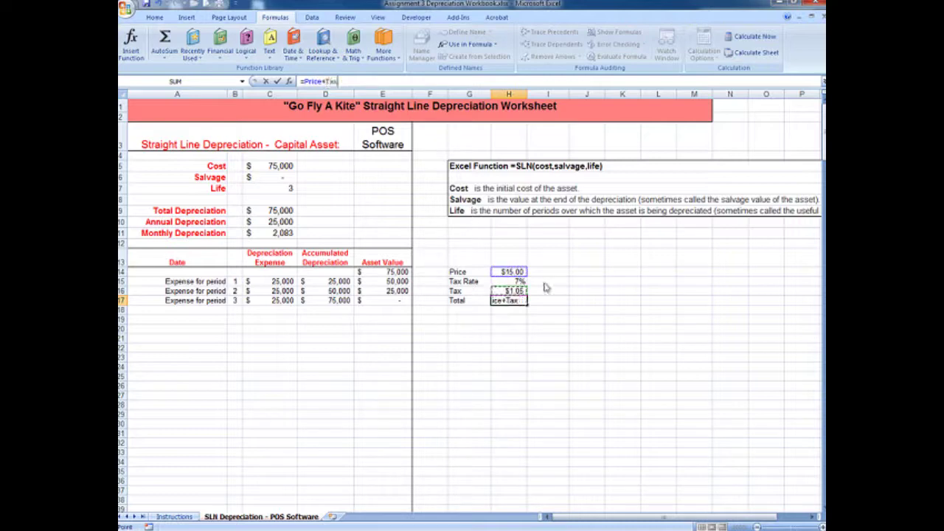
key("Return")
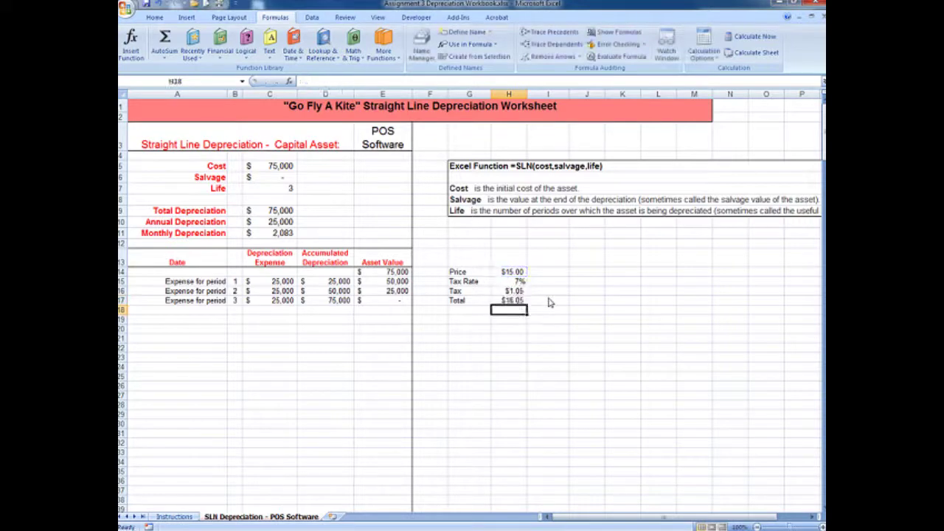
left_click(519, 299)
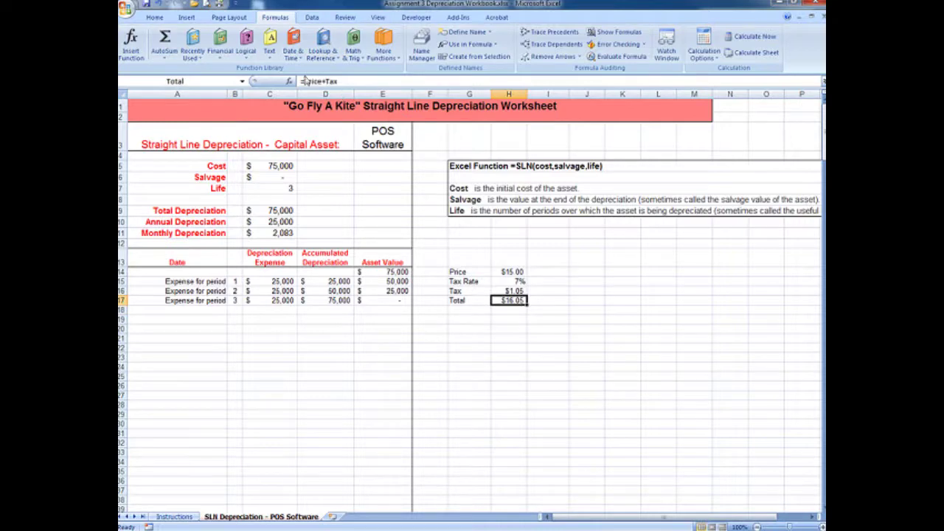
- Define a new name Cost referring to cell C5 in Name Manager
left_click(216, 164)
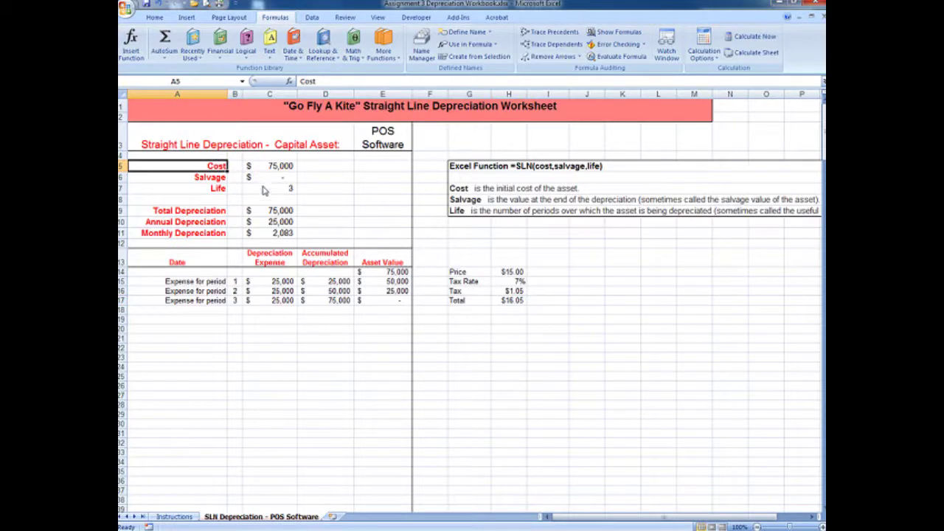
left_click(232, 168)
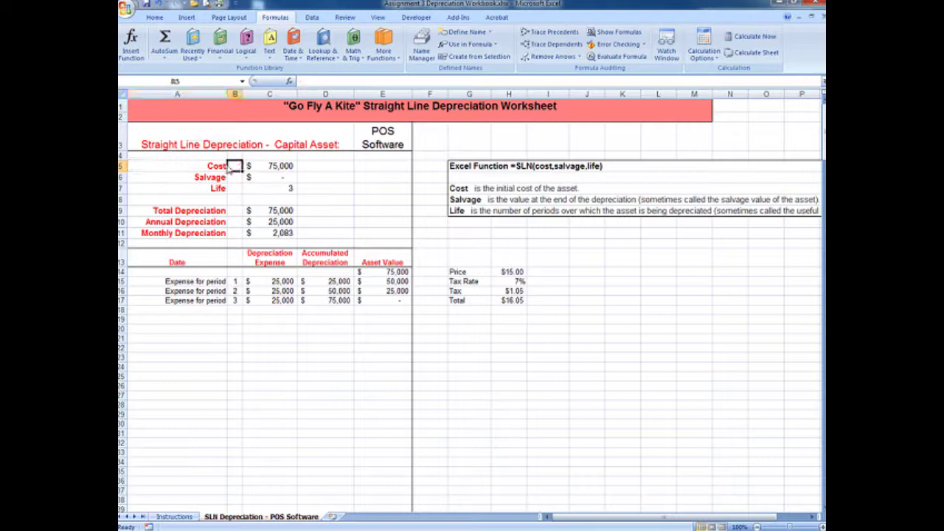
left_click_drag(232, 168, 236, 186)
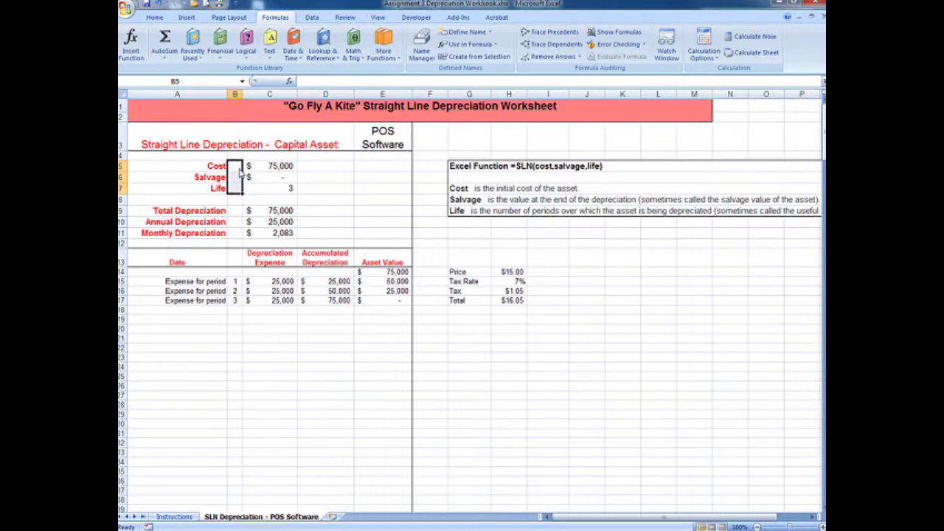
left_click(278, 168)
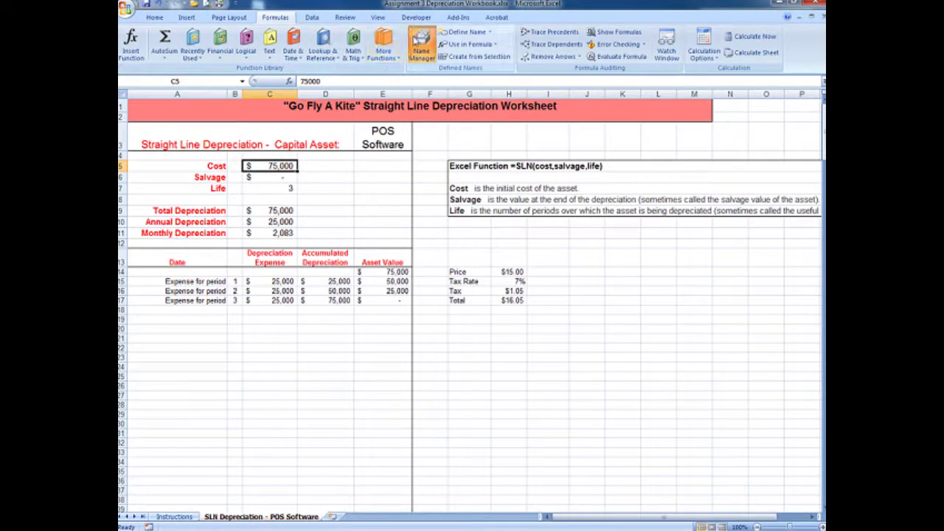
left_click(421, 44)
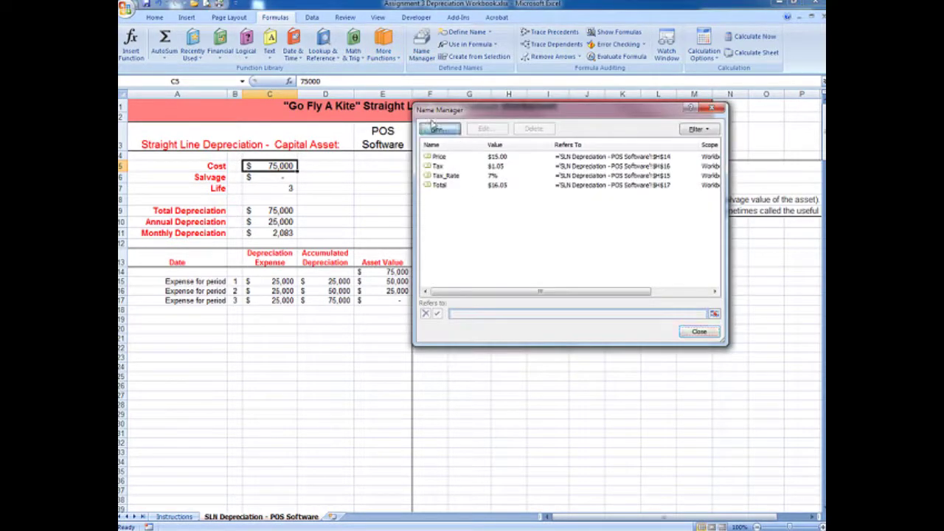
left_click(440, 129)
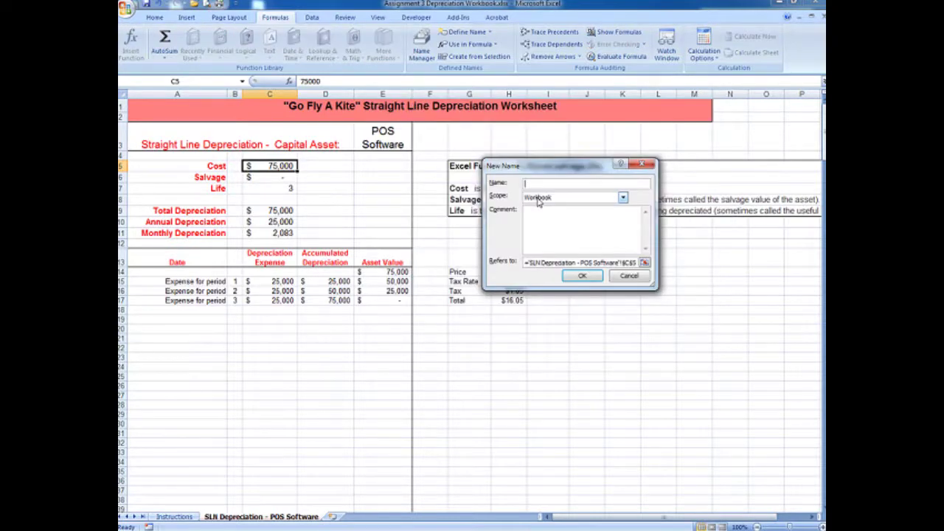
type("Cost")
left_click(644, 262)
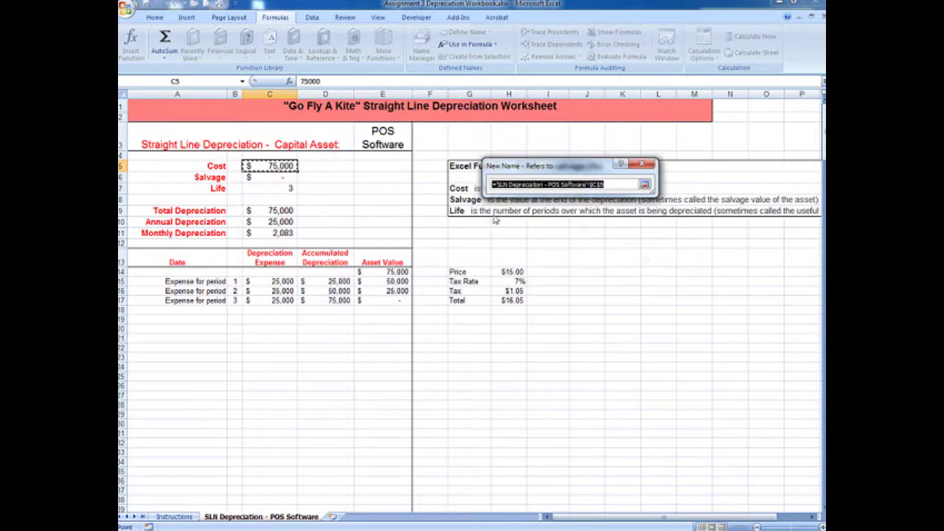
left_click(583, 184)
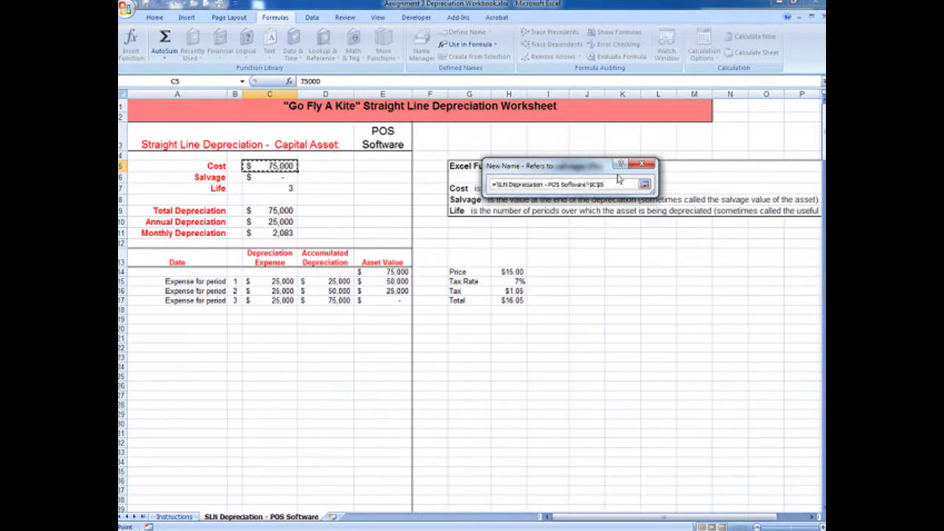
left_click(644, 184)
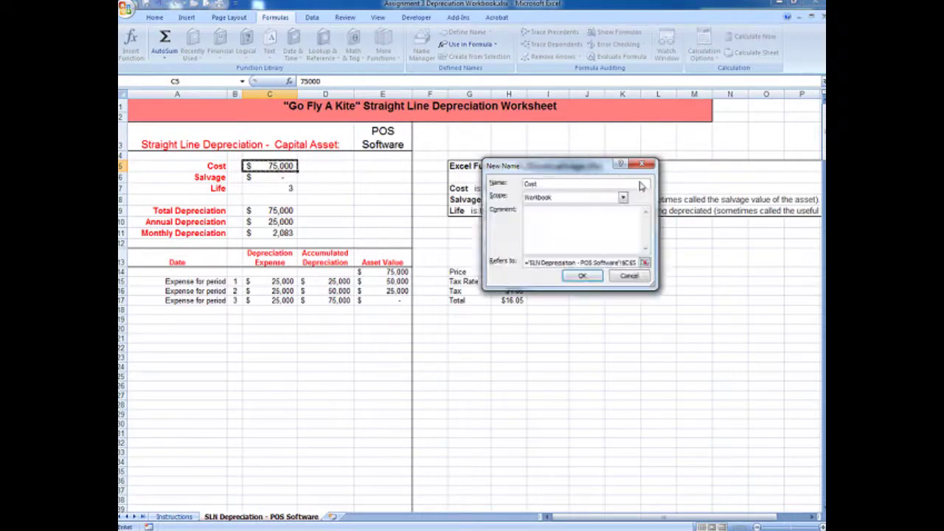
left_click(584, 274)
- Add another name Salvage, initially also referring to C5
left_click(436, 128)
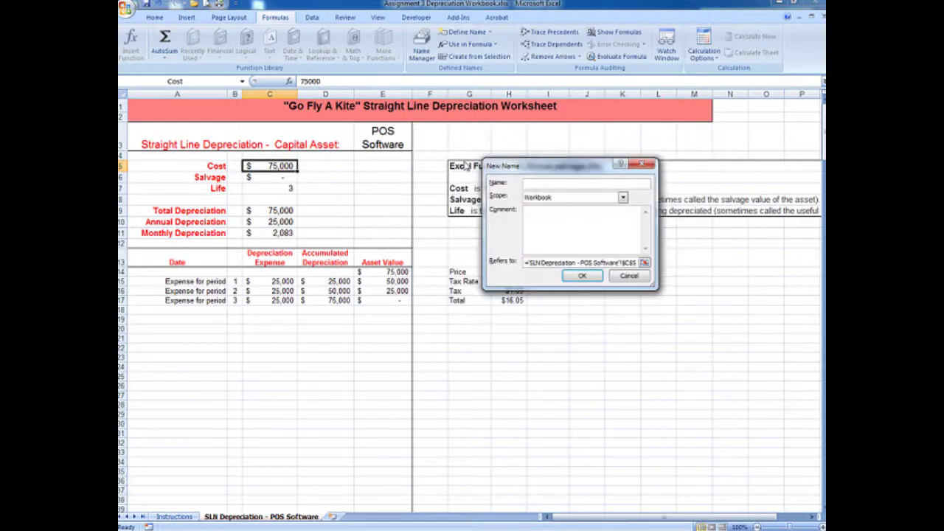
type("Salvage")
left_click(580, 276)
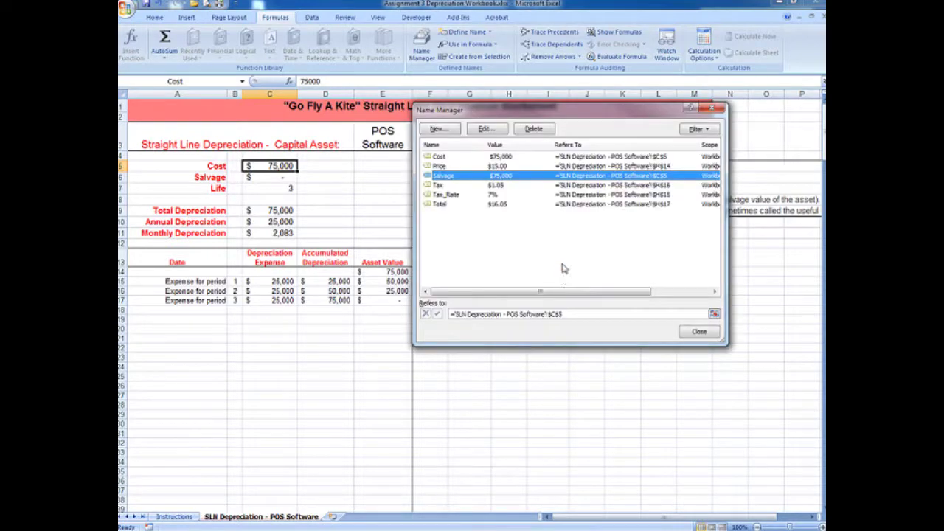
- Change the Salvage name to refer to cell C6
double_click(476, 174)
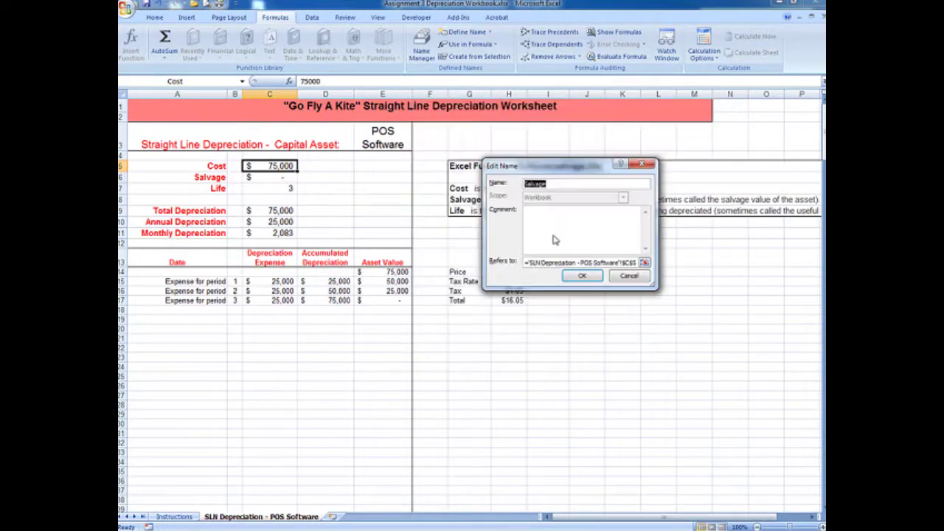
left_click(641, 262)
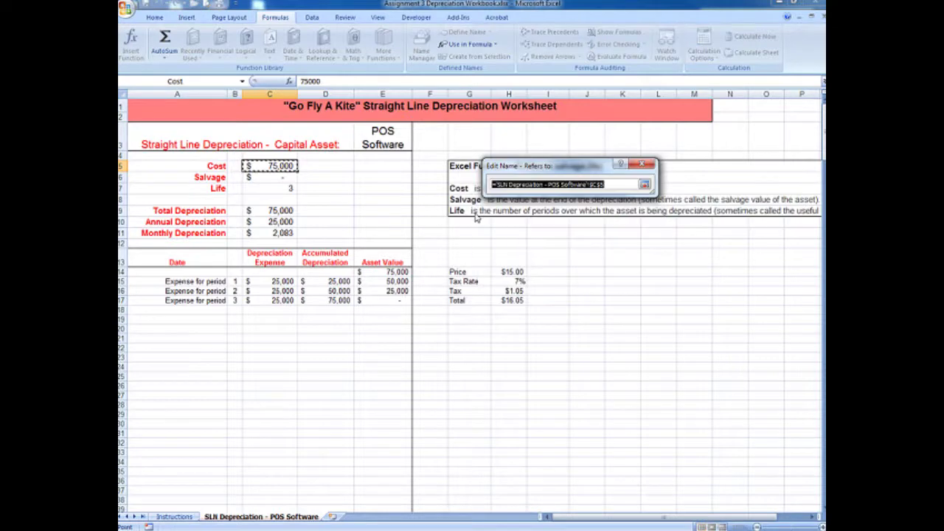
left_click(269, 177)
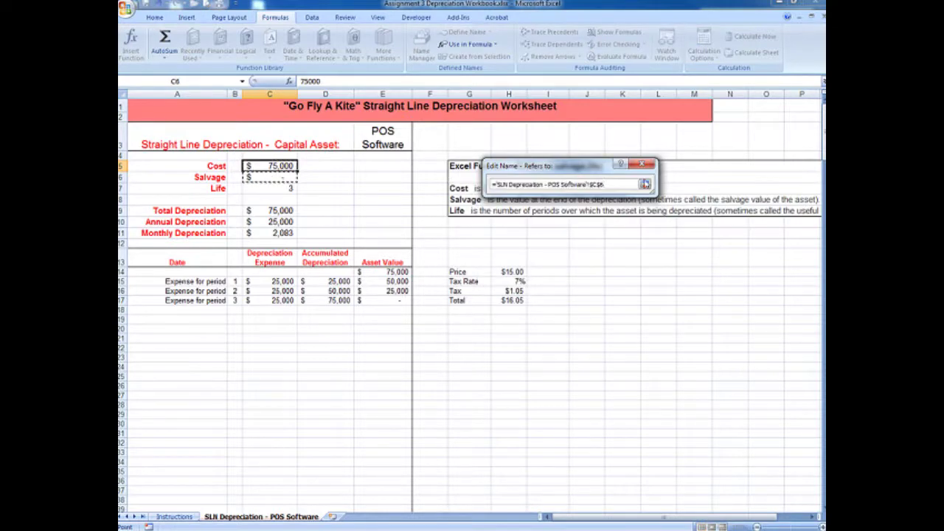
left_click(644, 183)
left_click(579, 272)
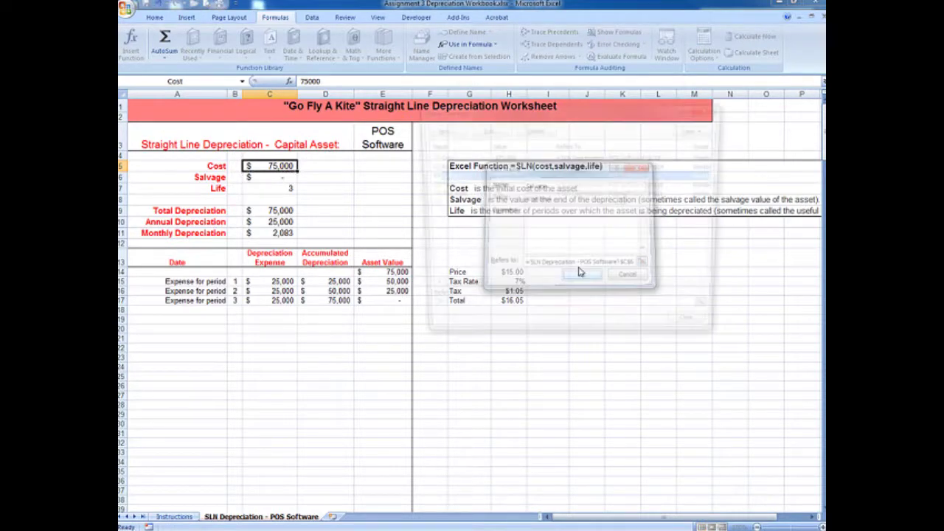
- Define a new name Life referring to cell C7
left_click(439, 129)
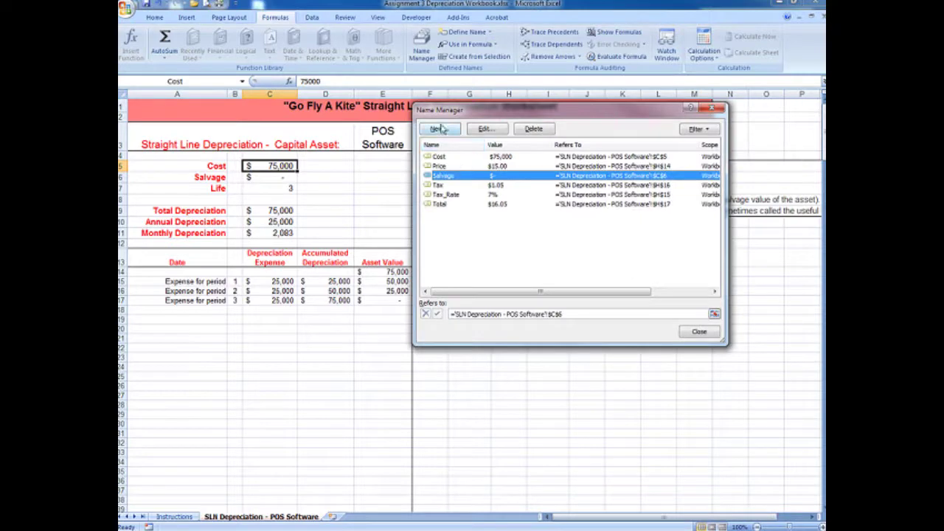
type("Life")
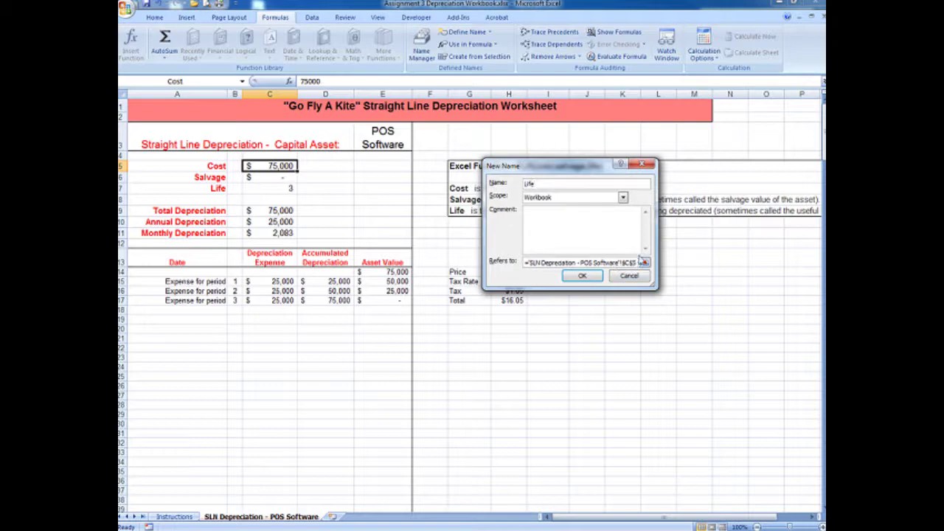
left_click(640, 263)
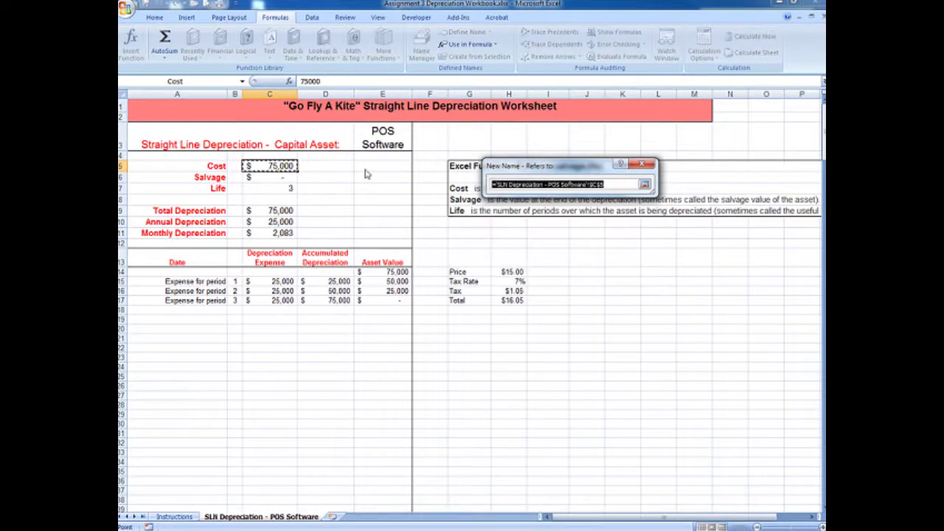
left_click(275, 189)
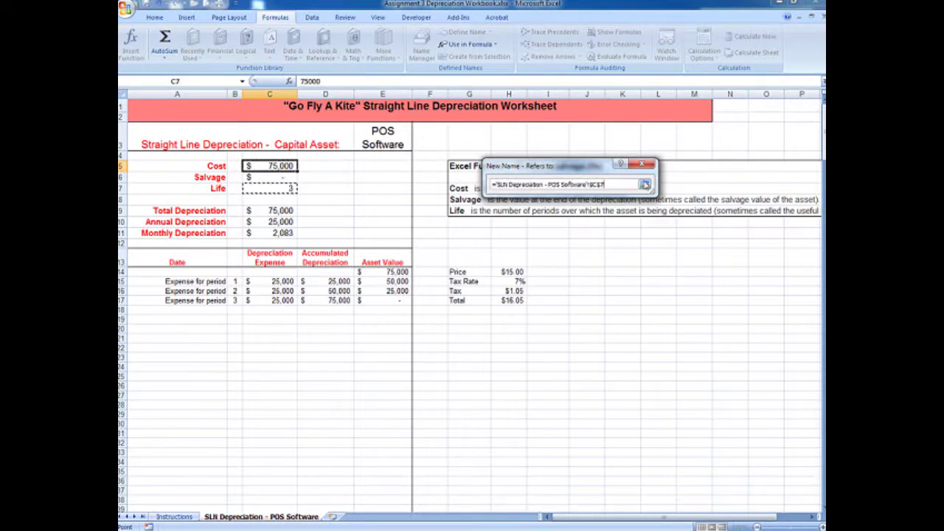
left_click(645, 185)
left_click(582, 275)
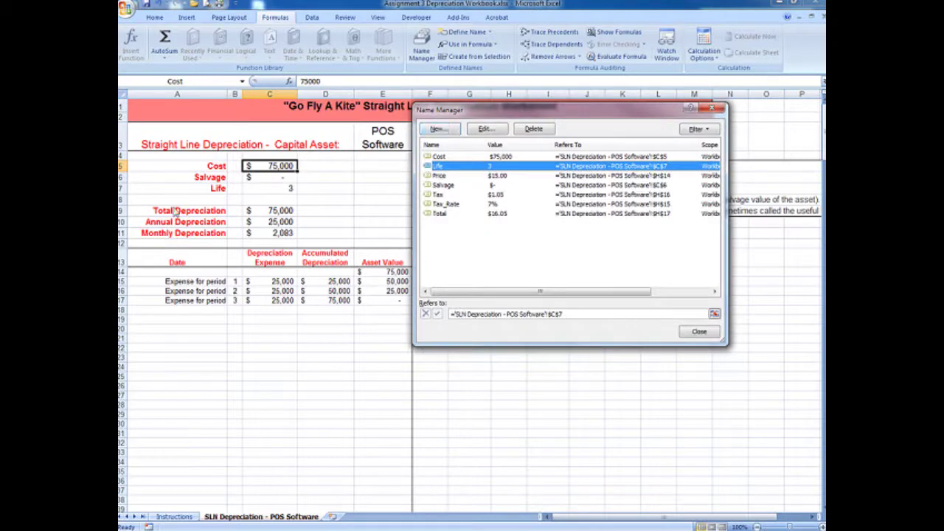
- Try creating names from the A9:A11 labels alone, which Excel rejects as invalid
left_click(686, 331)
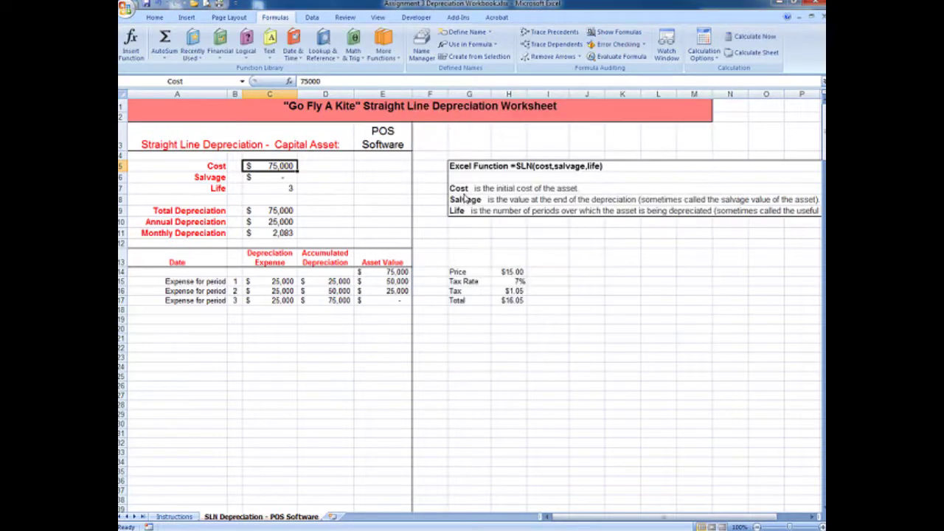
left_click_drag(195, 209, 193, 232)
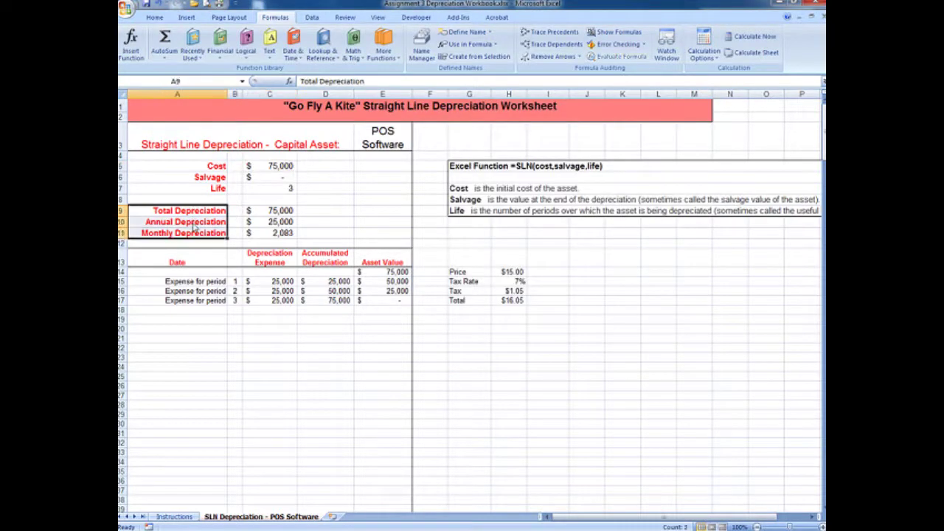
left_click(478, 56)
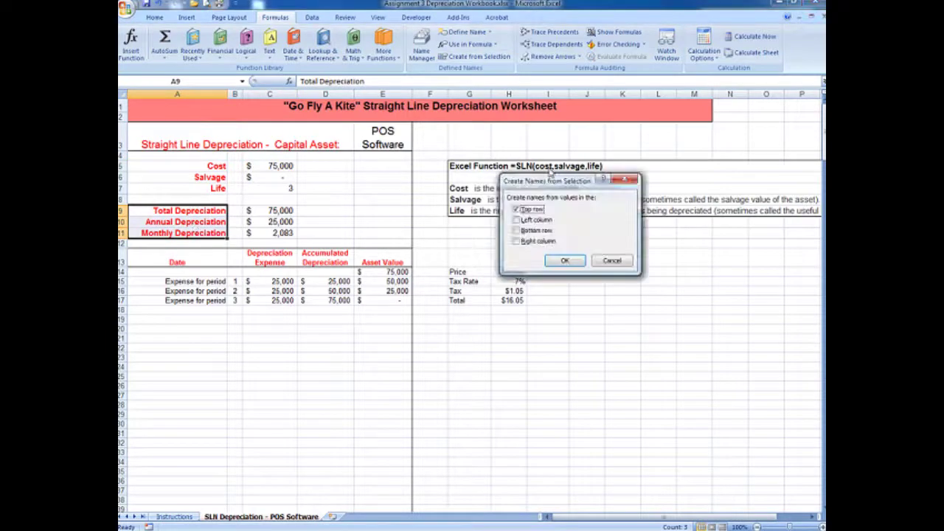
left_click(532, 220)
left_click(531, 209)
left_click(565, 261)
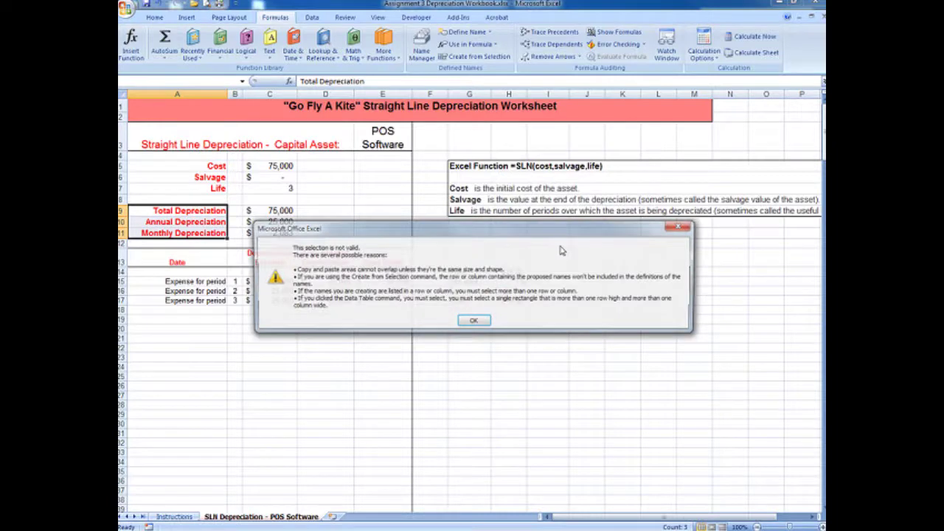
left_click(469, 326)
left_click(305, 221)
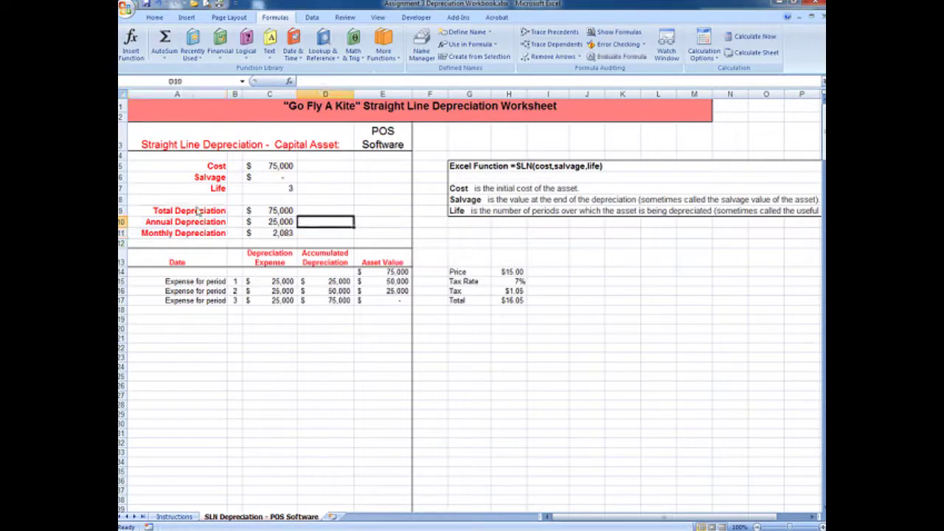
- Create names from the left-column labels of A9:C11
left_click_drag(197, 211, 278, 233)
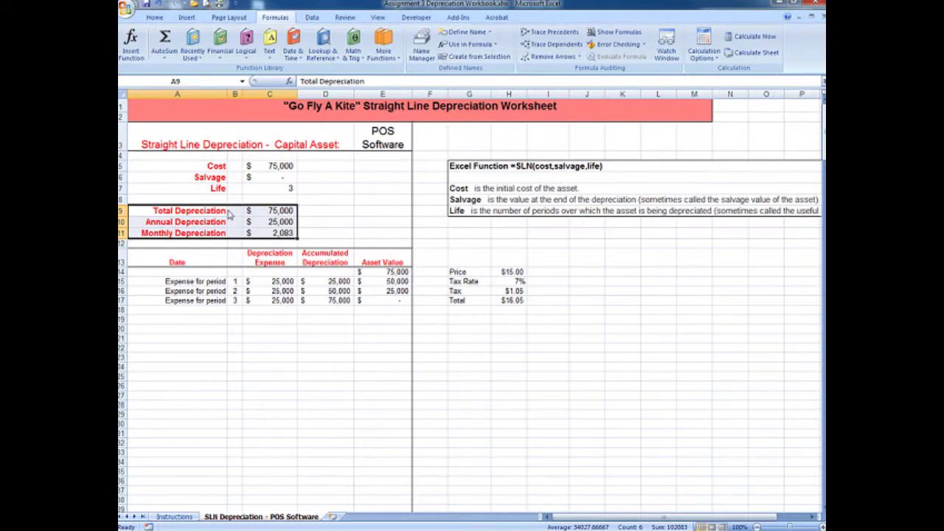
left_click(479, 56)
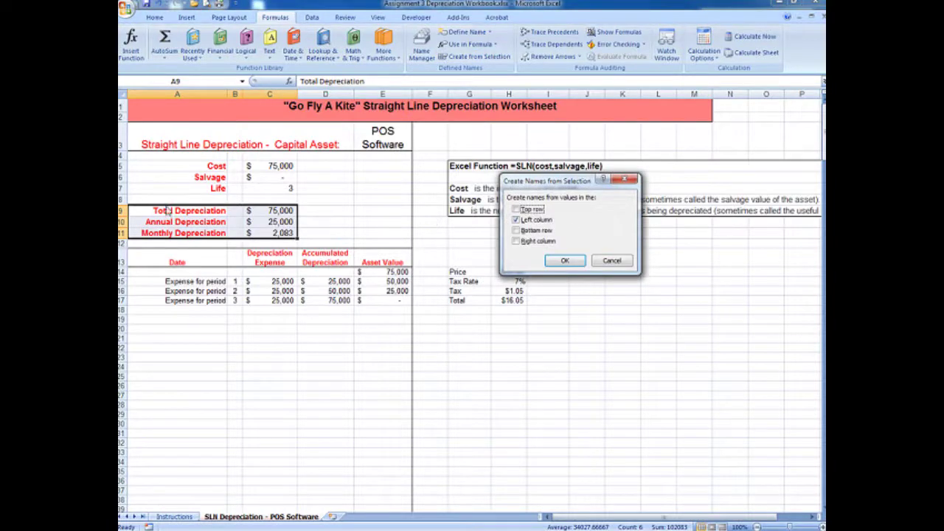
left_click(562, 260)
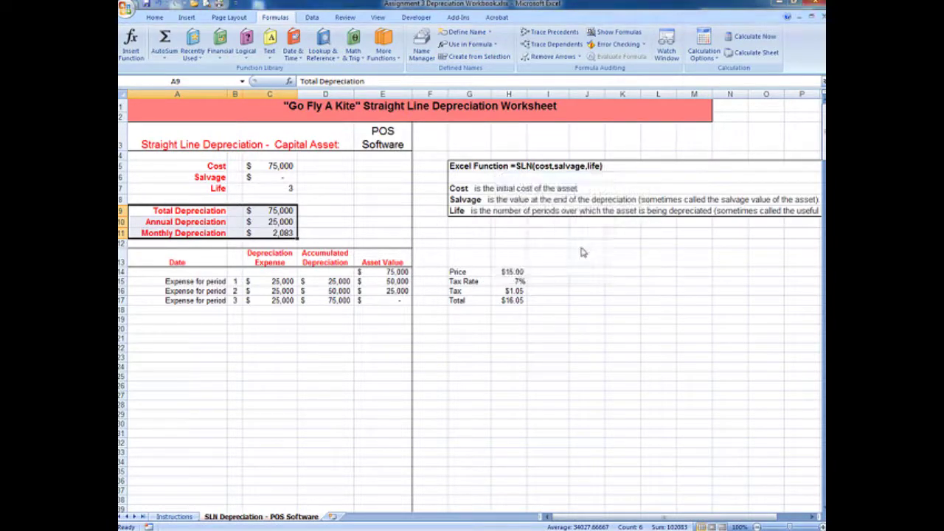
left_click(322, 208)
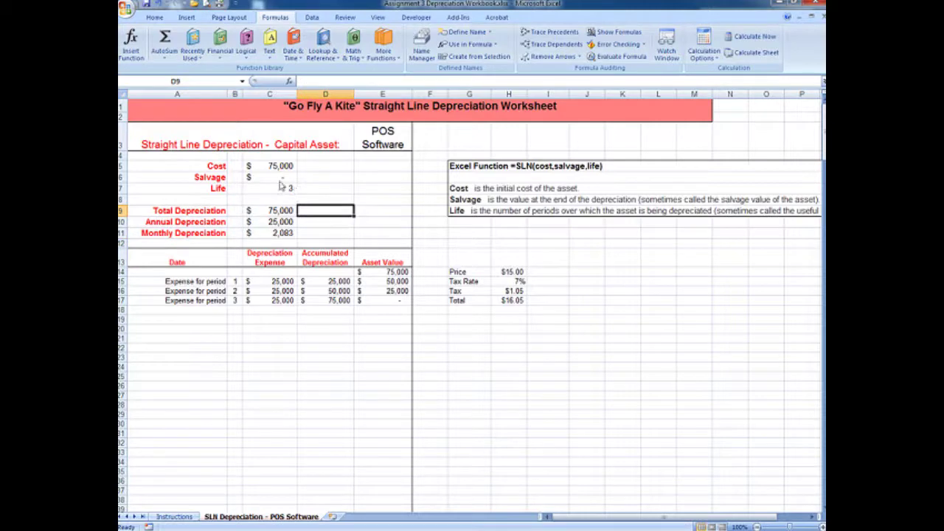
left_click(280, 166)
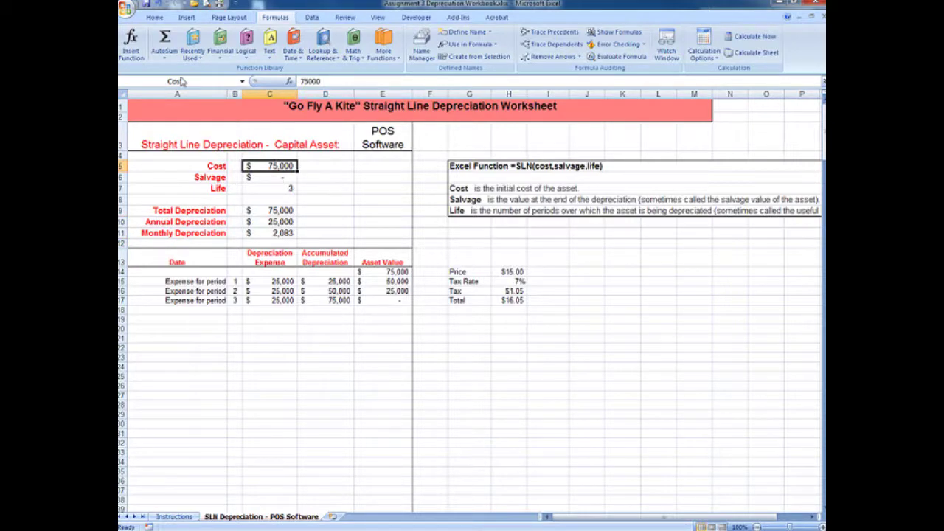
left_click(266, 180)
left_click(267, 189)
left_click(272, 210)
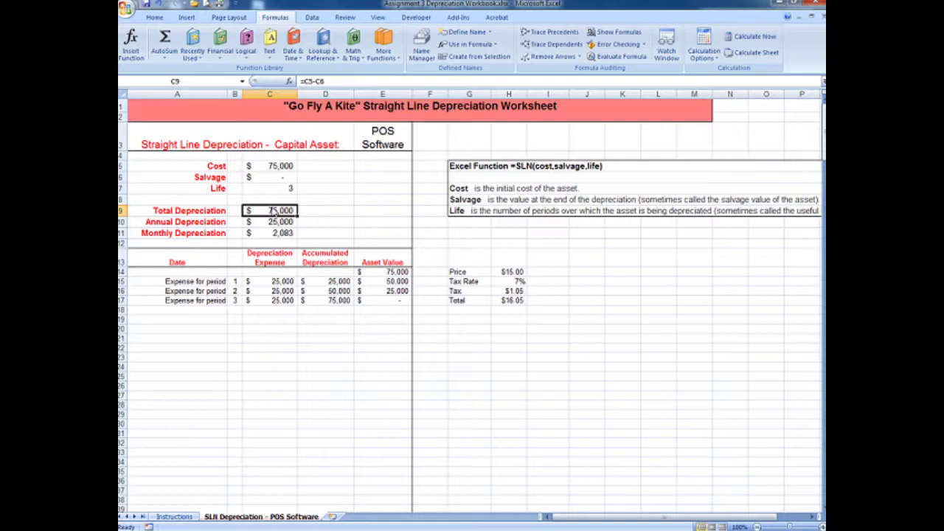
left_click(234, 211)
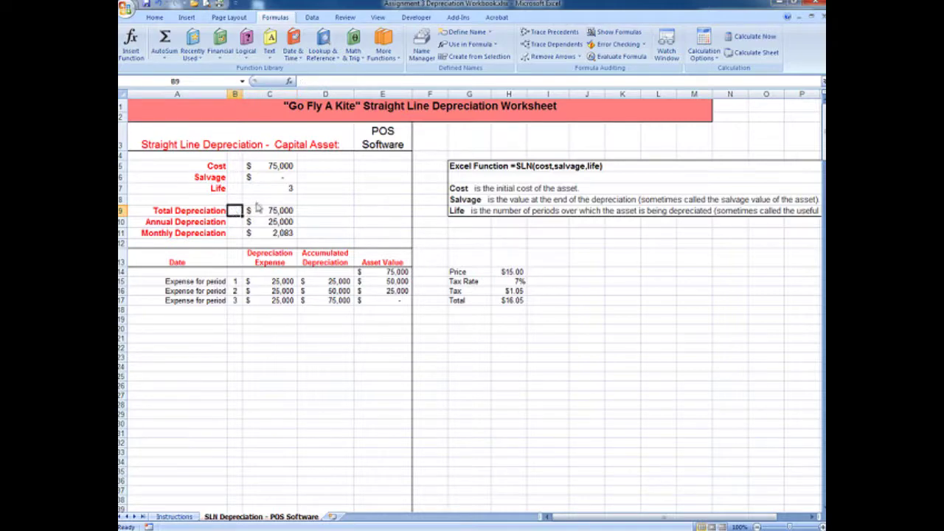
mouse_move(272, 211)
left_mouse_down()
mouse_move(236, 213)
mouse_move(254, 213)
left_mouse_up()
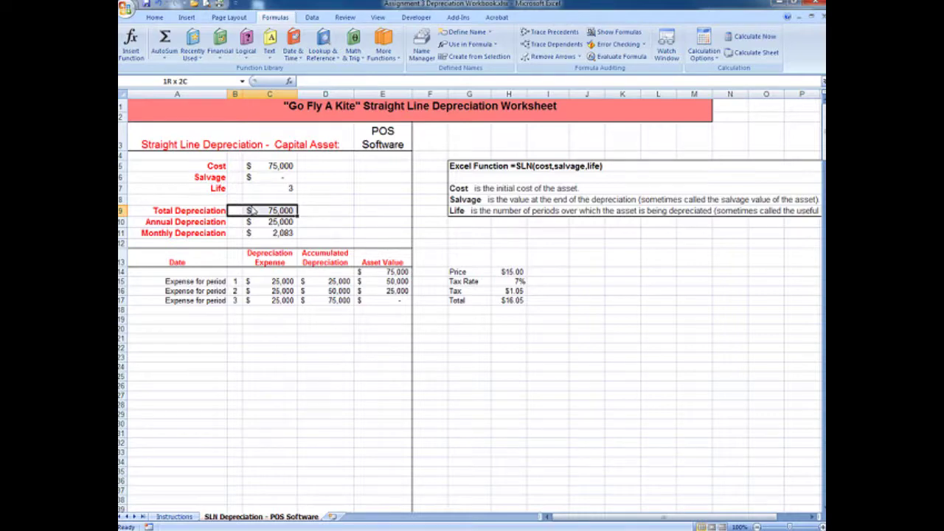
left_click_drag(252, 211, 254, 212)
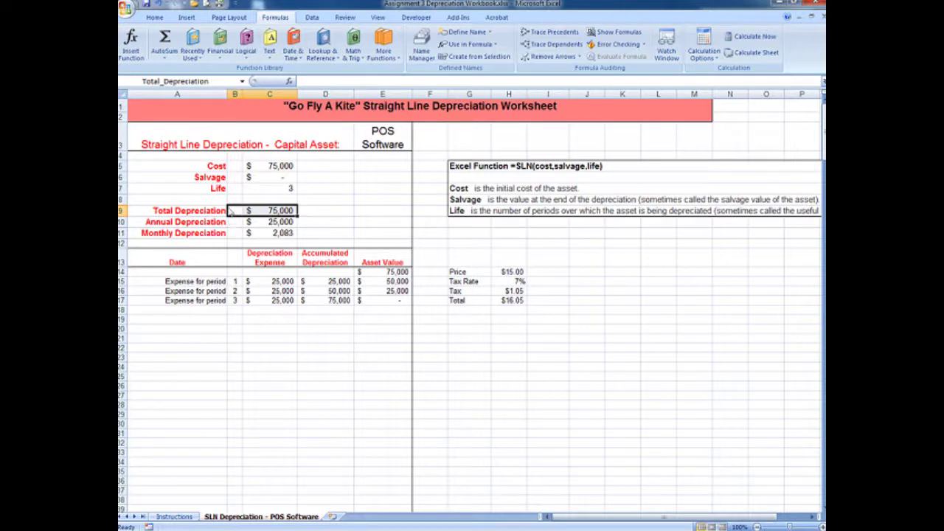
left_click(274, 338)
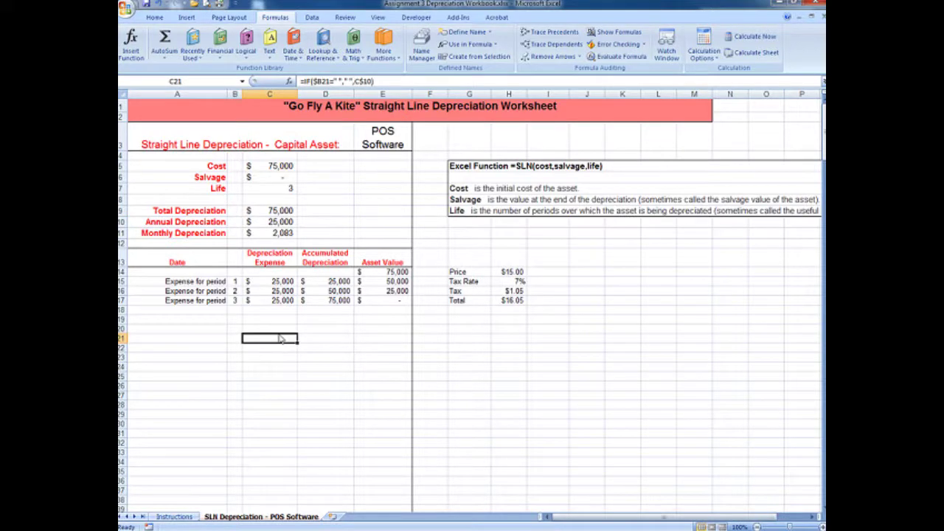
type("=")
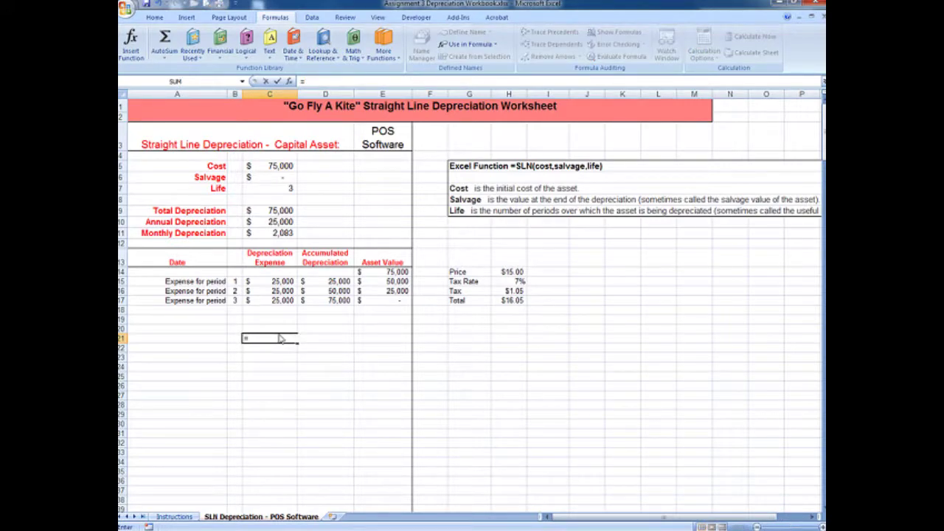
type("Tot")
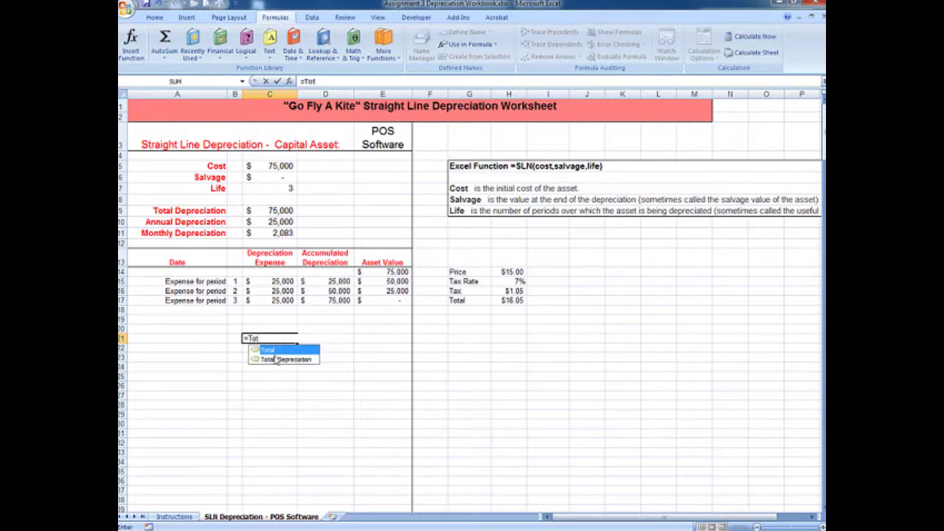
double_click(277, 359)
key("Return")
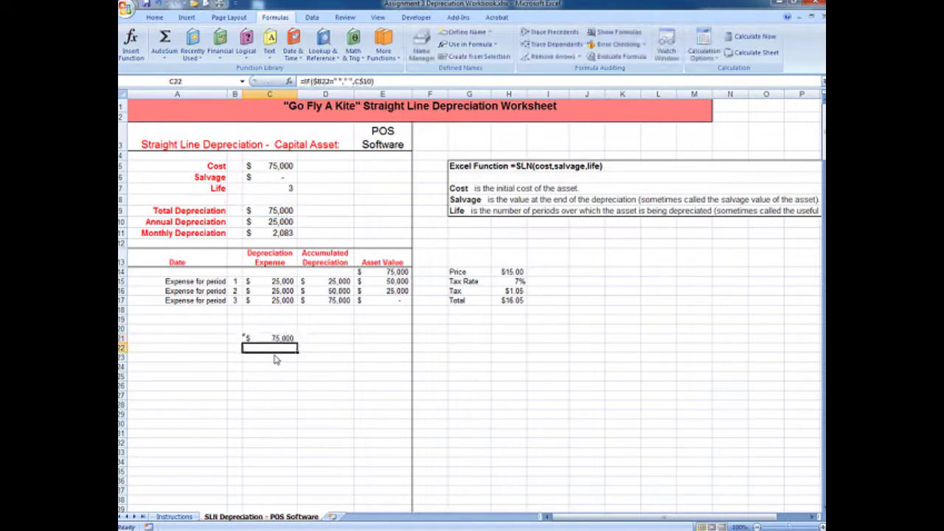
left_click(278, 337)
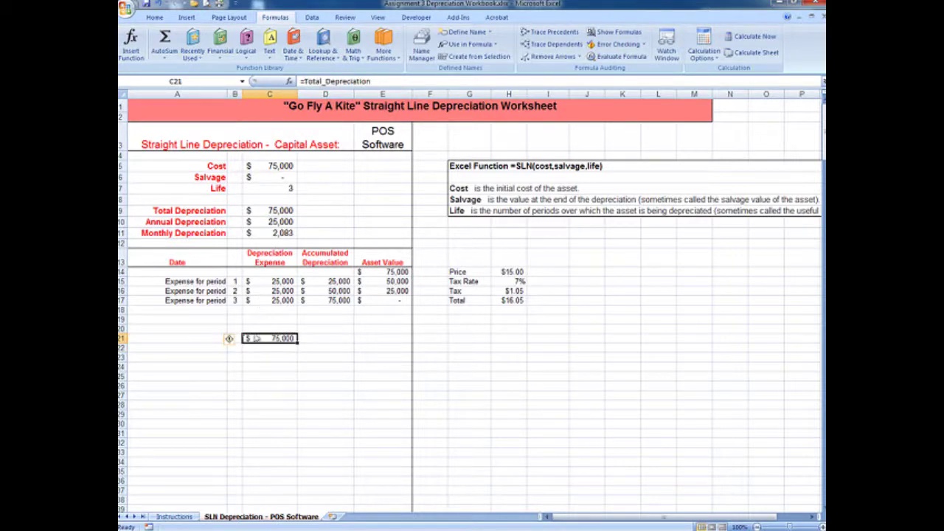
key("ctrl+z")
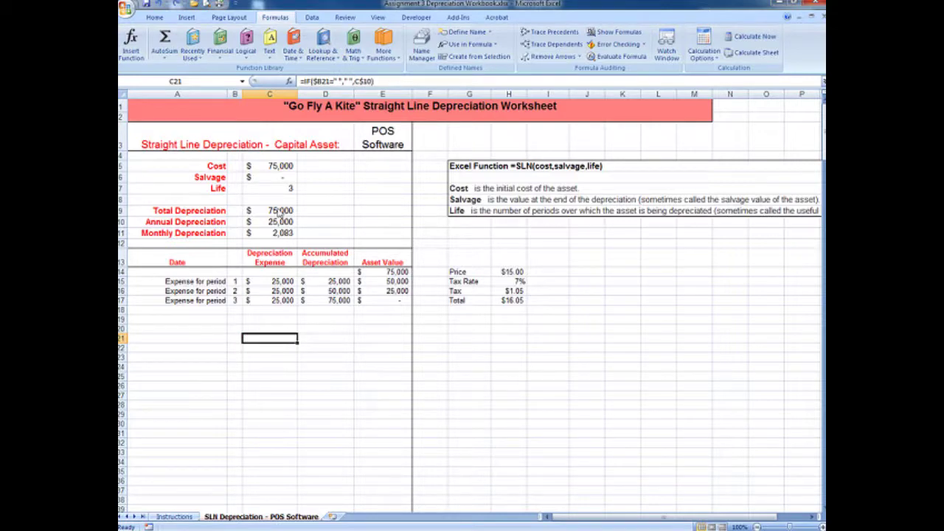
- Repoint Total_Depreciation to cell C9 and Annual_Depreciation to cell C10 only
left_click(418, 57)
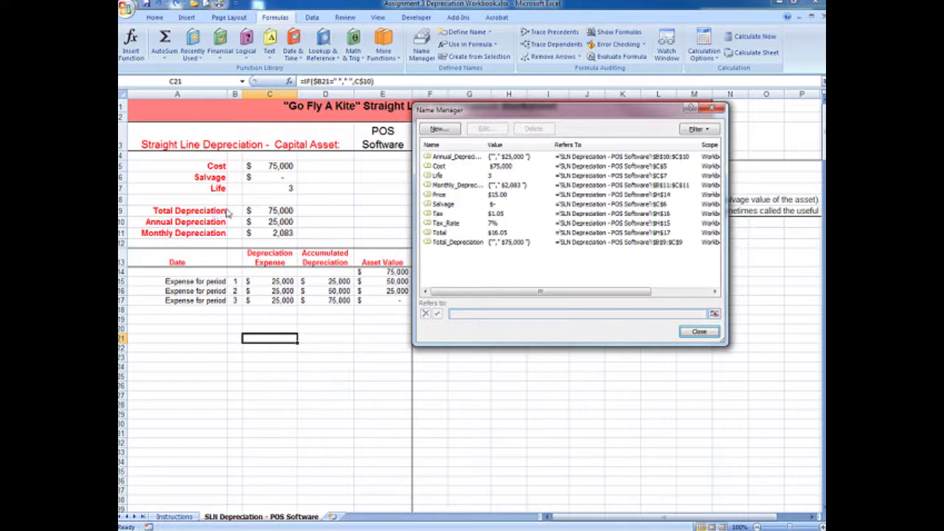
key("Escape")
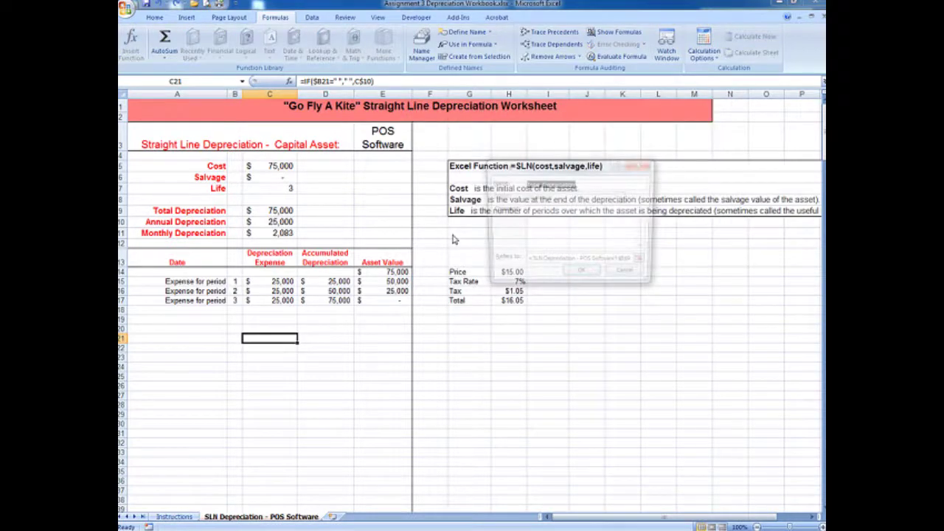
left_click(641, 263)
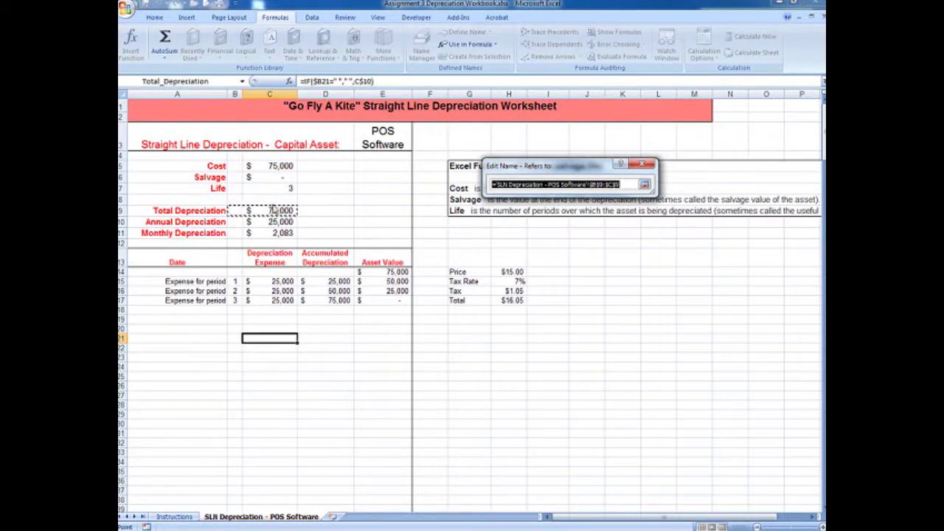
left_click(644, 184)
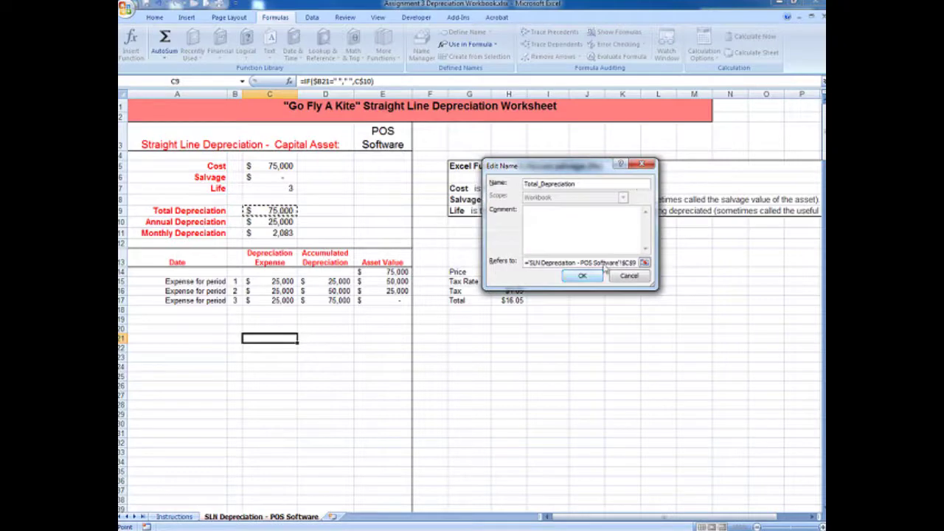
left_click(600, 273)
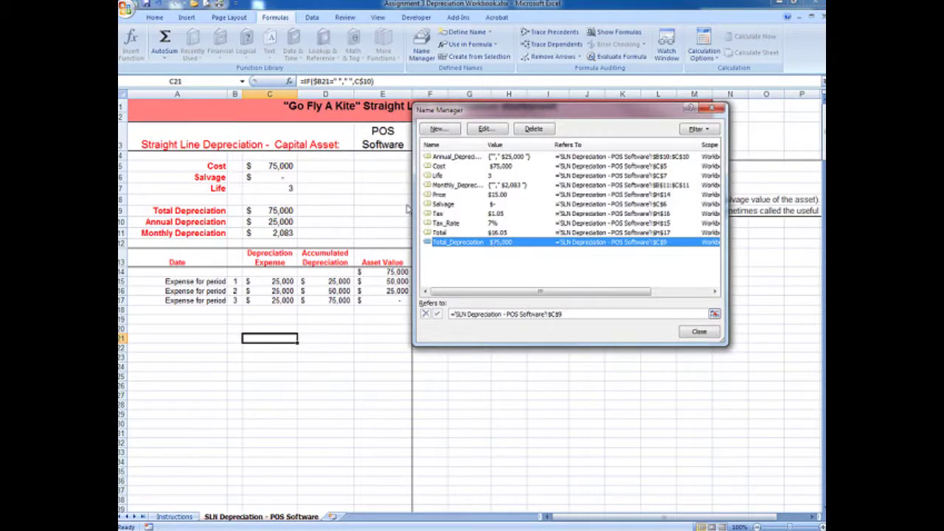
double_click(449, 157)
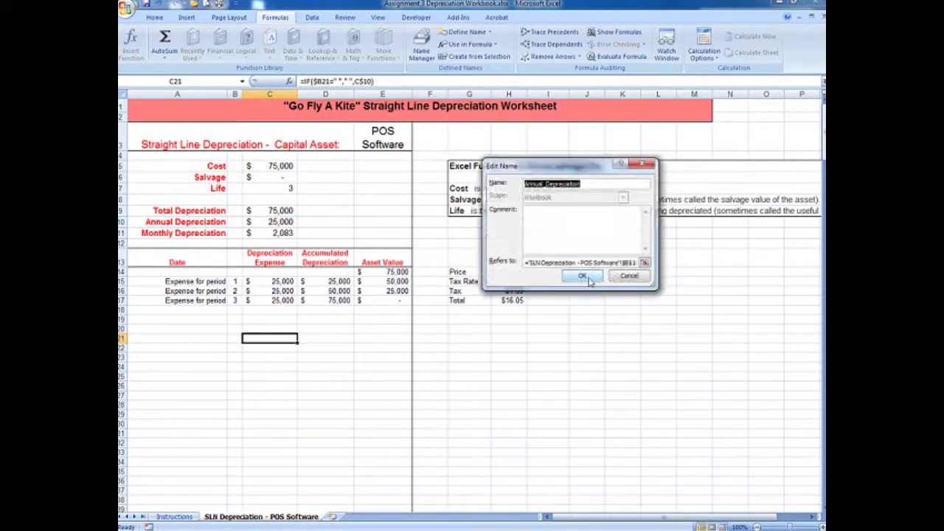
left_click(645, 263)
left_click(280, 221)
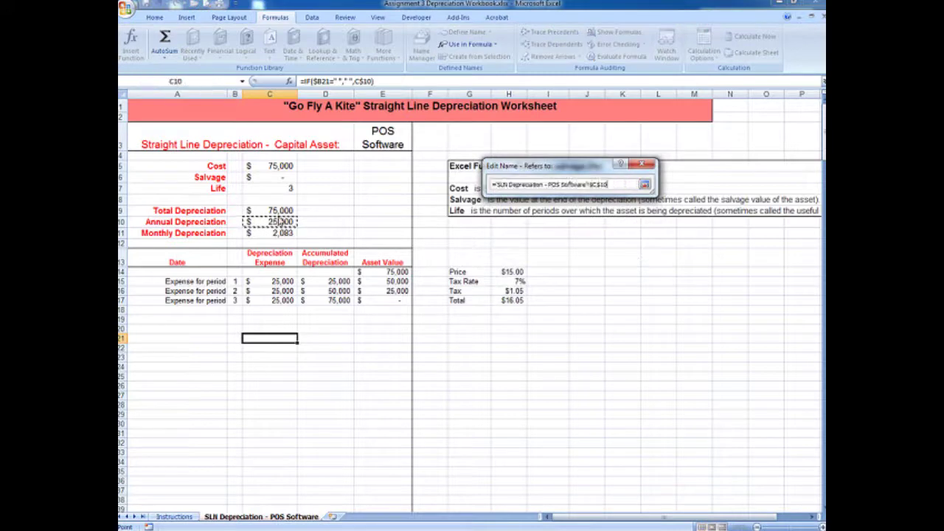
left_click(645, 185)
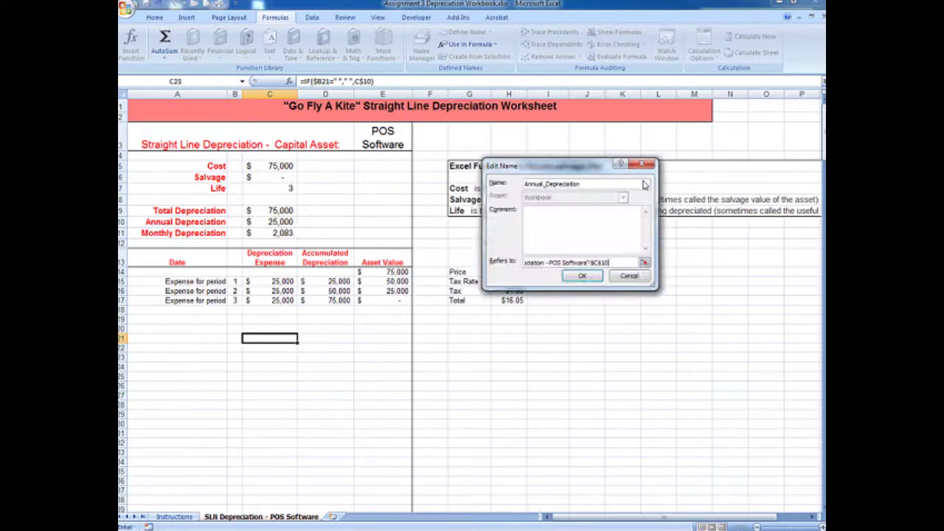
left_click(579, 277)
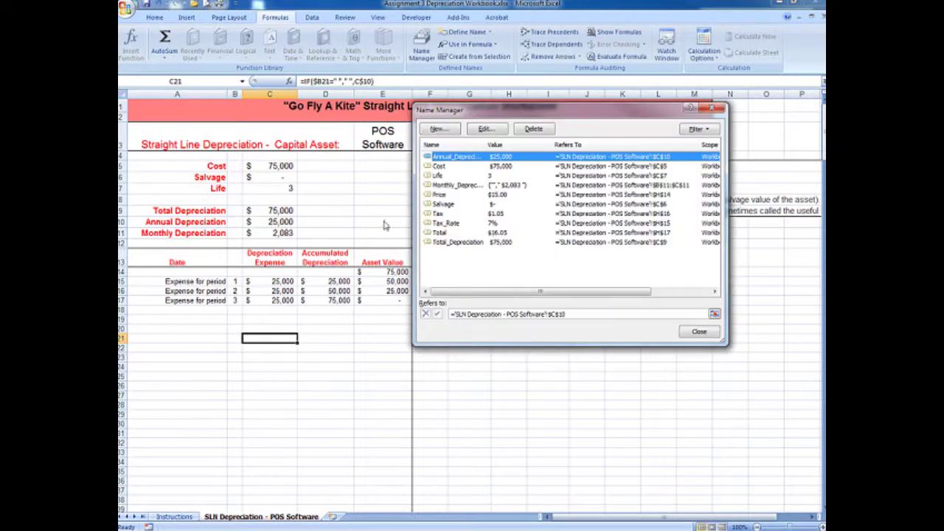
- Limit Monthly_Depreciation to cell C11, then close Name Manager
double_click(441, 185)
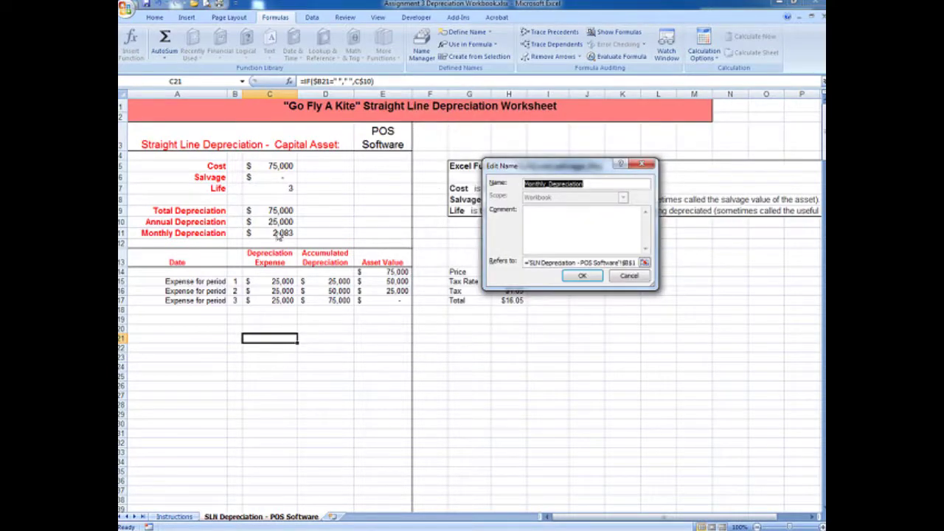
left_click(643, 262)
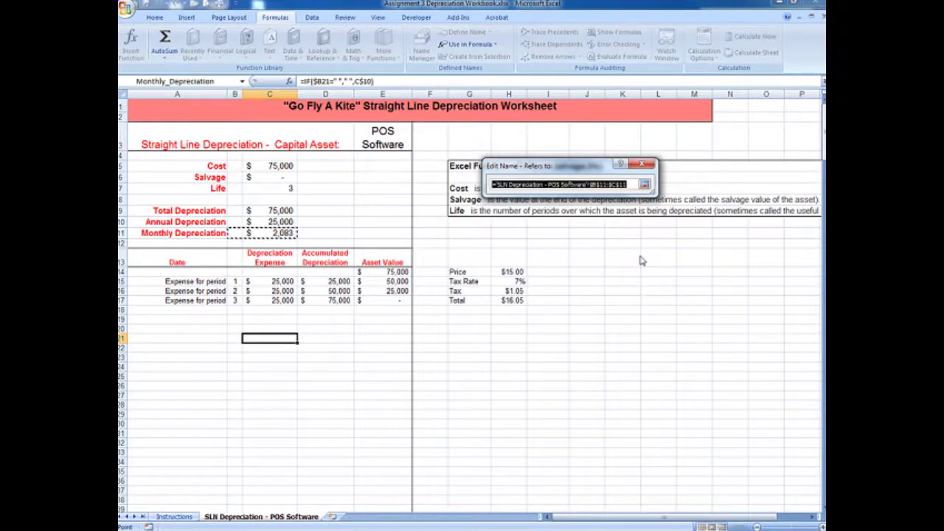
left_click(272, 233)
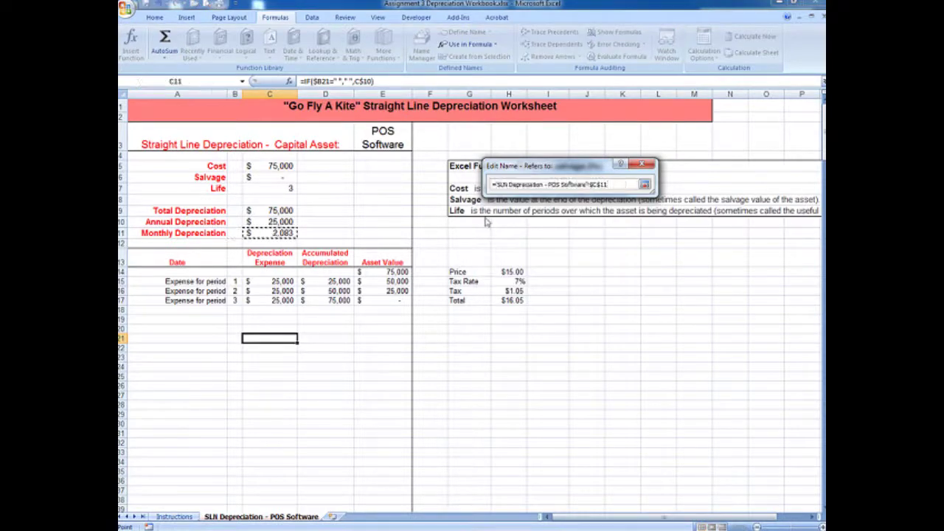
left_click(643, 185)
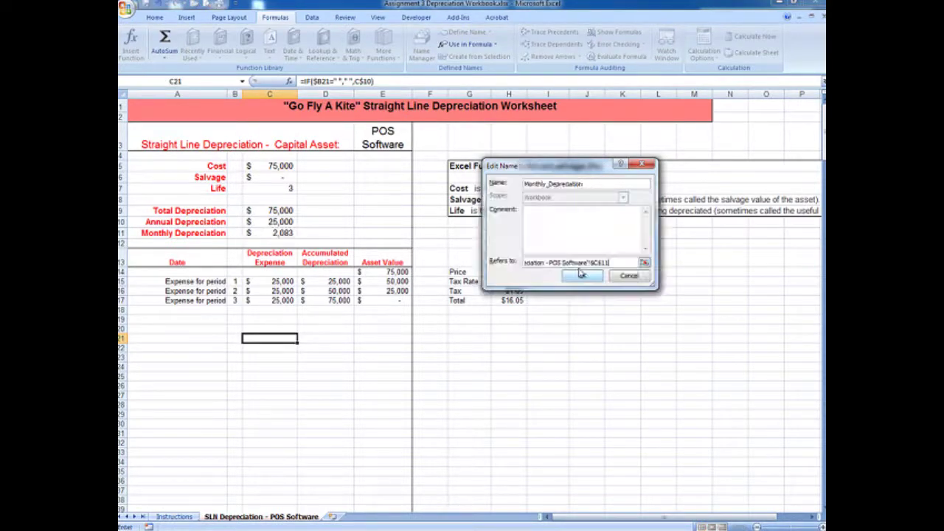
left_click(584, 273)
left_click(683, 333)
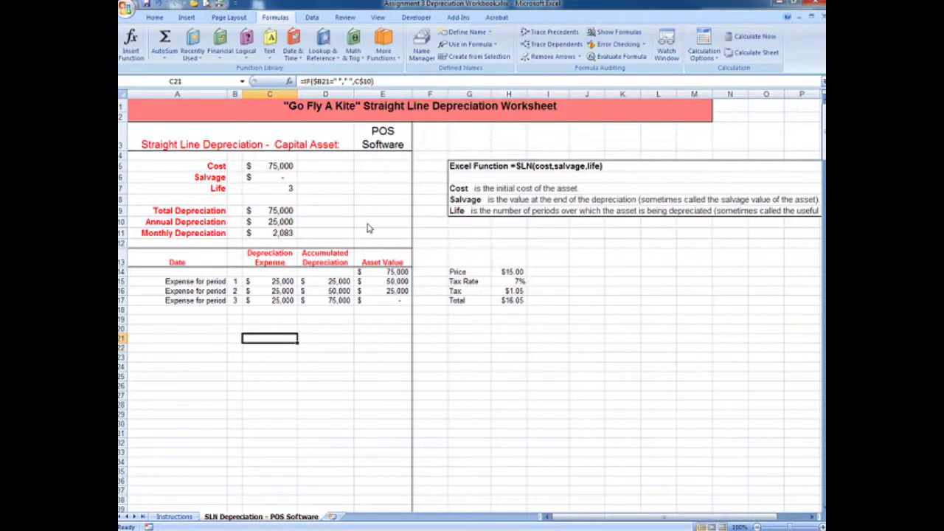
left_click(324, 211)
left_click(287, 211)
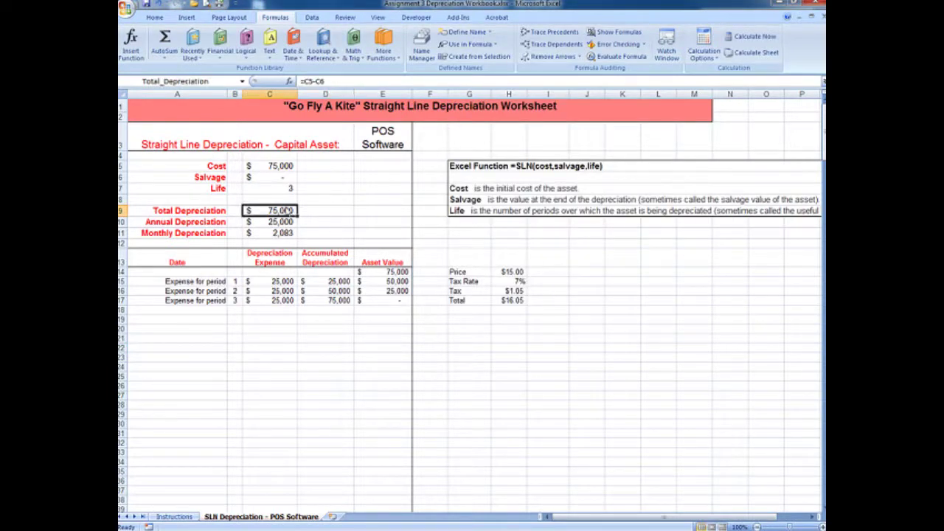
left_click(274, 198)
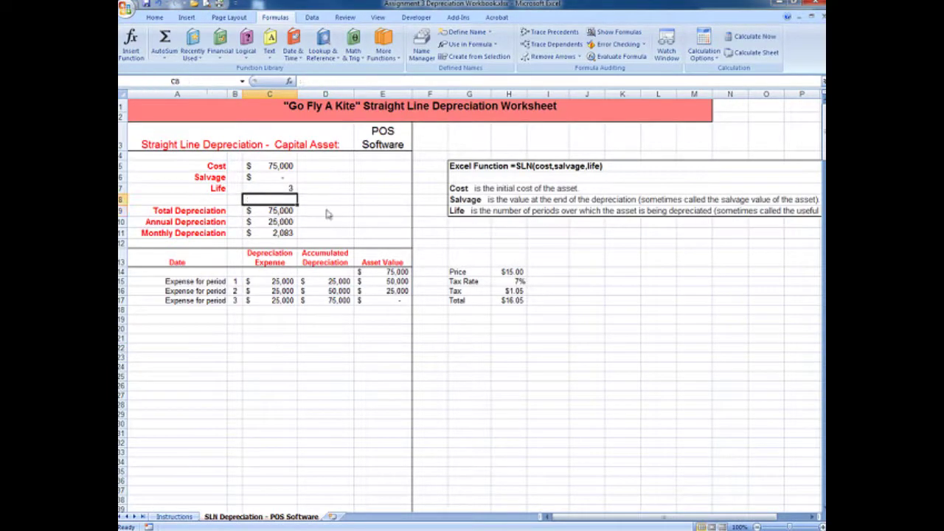
key("Up")
key("Up")
key("Up")
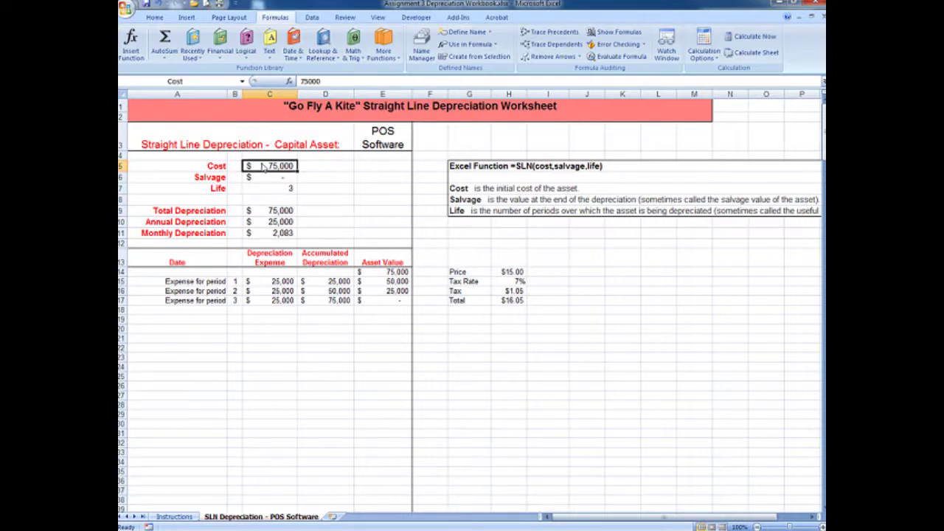
key("Down")
key("Down")
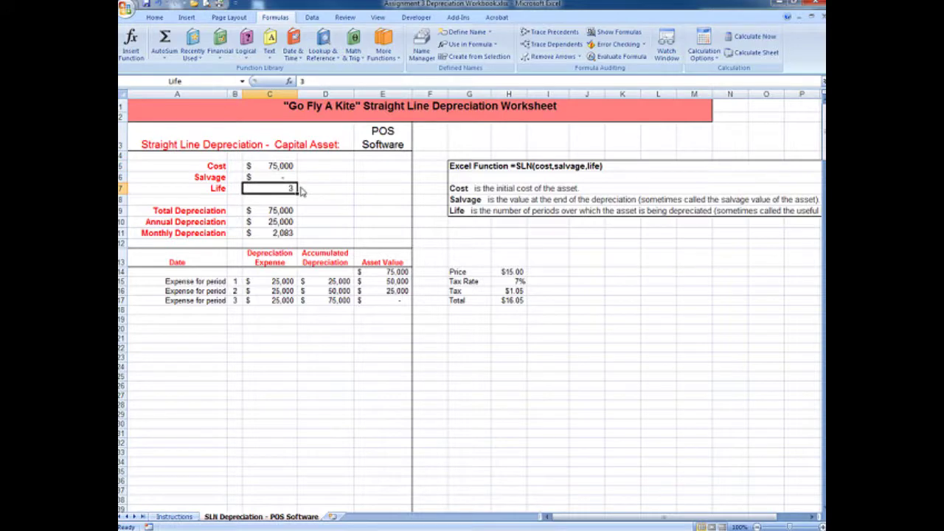
key("Down")
key("Down")
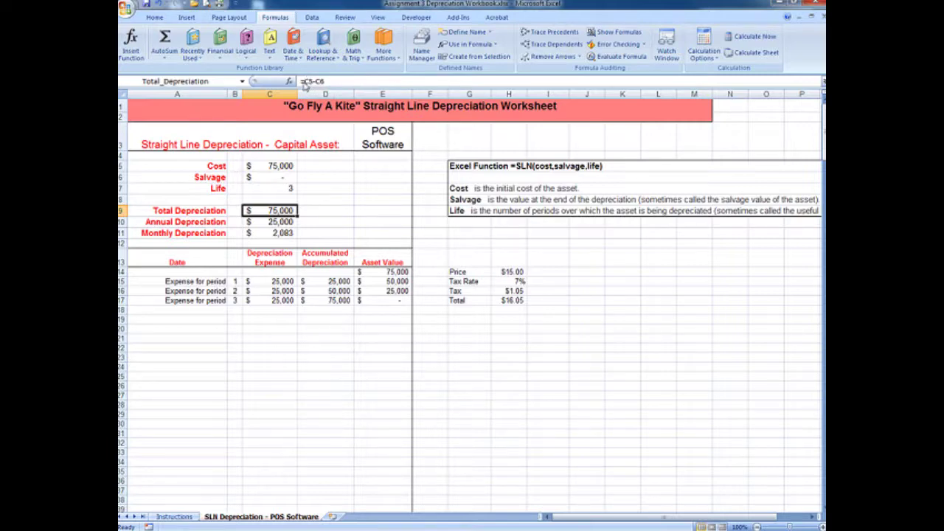
- Swap C5 and C6 in C9's formula for names so it reads =Cost-Salvage
left_click(308, 82)
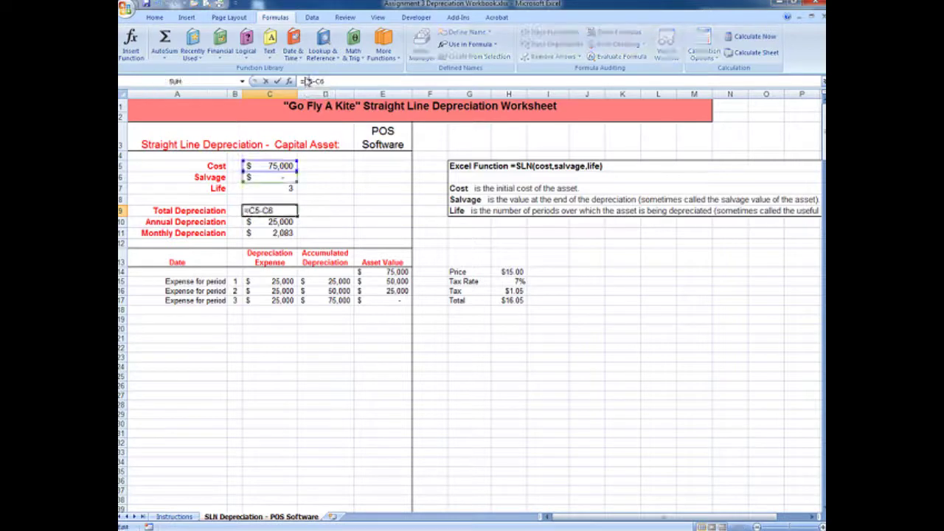
left_click(276, 167)
left_click(274, 177)
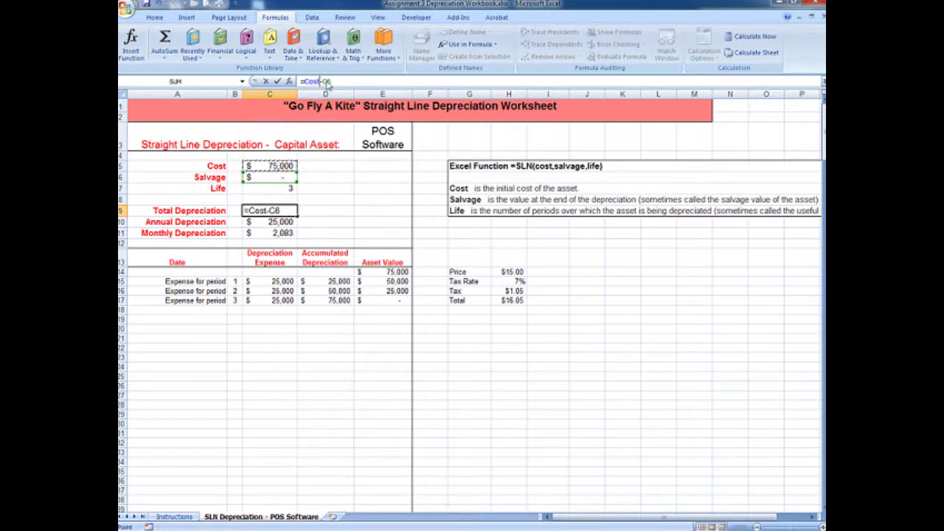
left_click(269, 174)
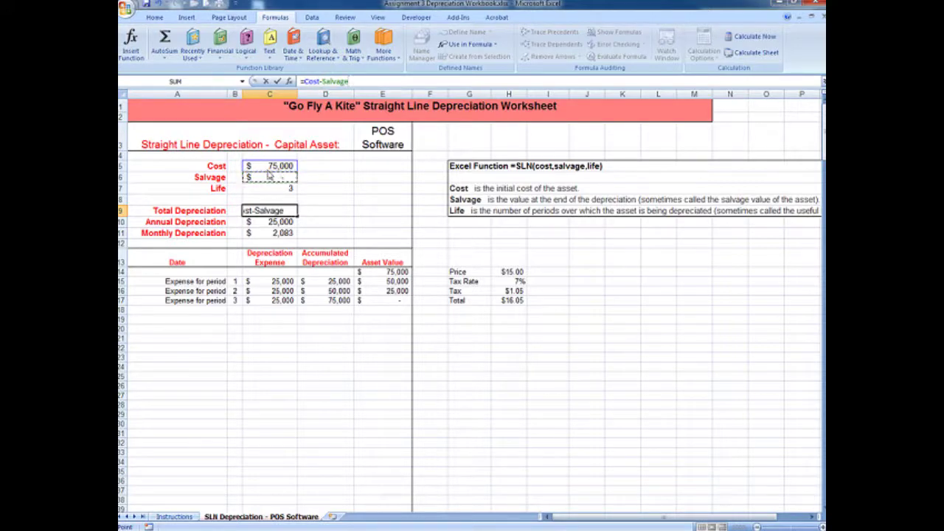
key("Return")
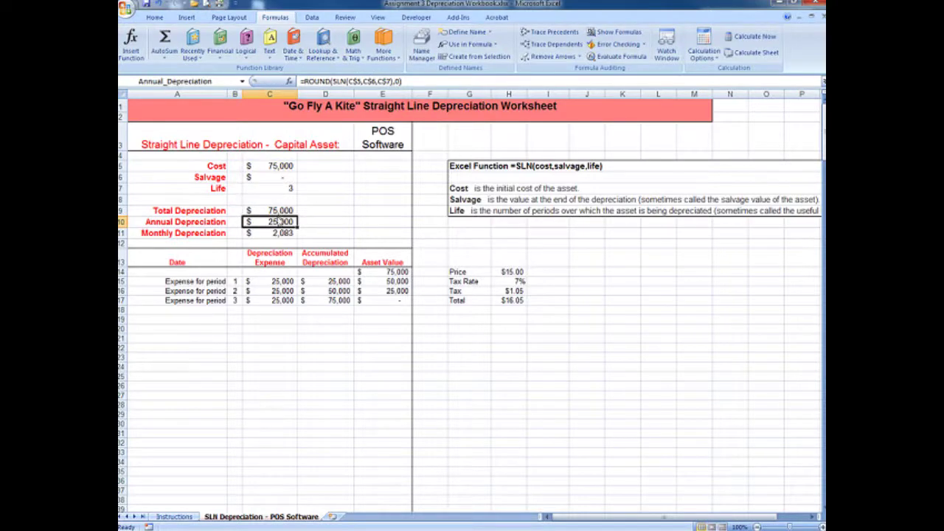
left_click(284, 204)
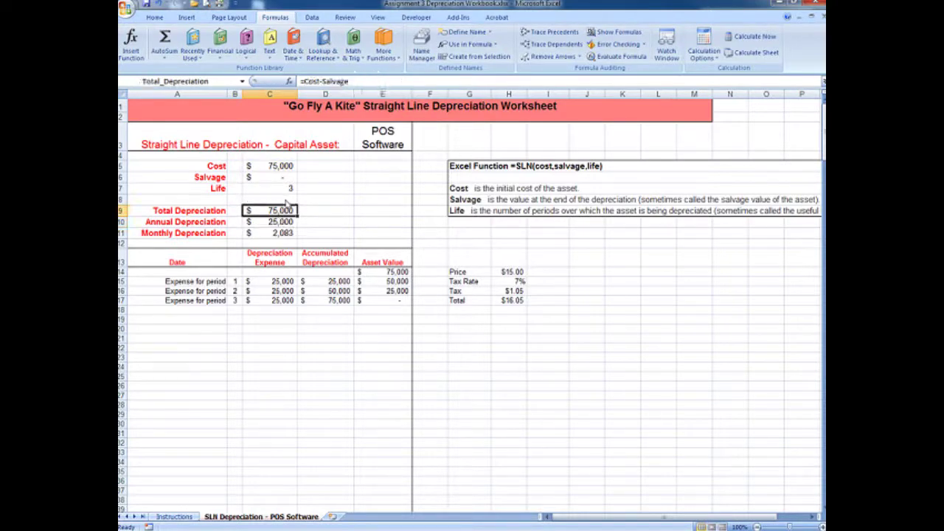
- Replace C10's SLN arguments with Cost, Salvage and Life, keeping the $25,000 result
left_click(273, 221)
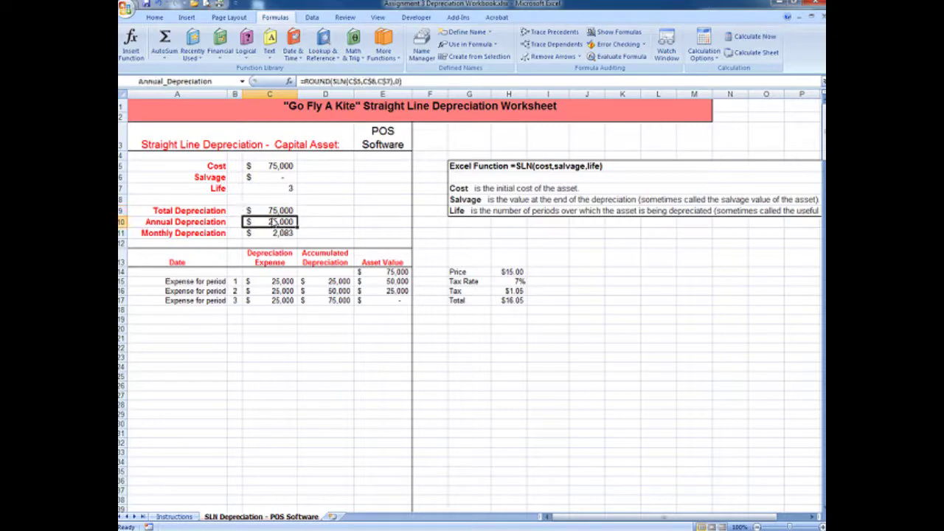
double_click(354, 81)
left_click(267, 166)
left_click(367, 81)
left_click_drag(367, 81, 381, 81)
left_click(269, 177)
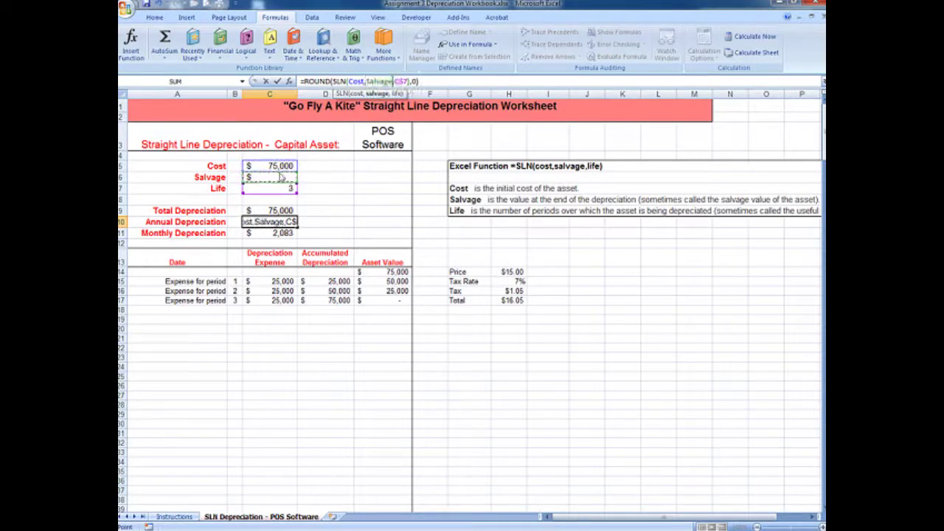
left_click_drag(395, 81, 407, 81)
left_click(281, 185)
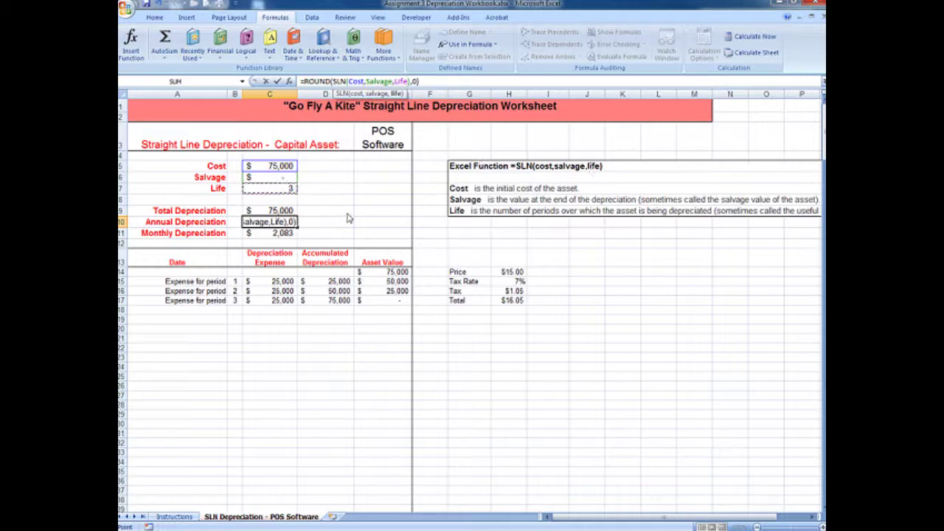
key("Return")
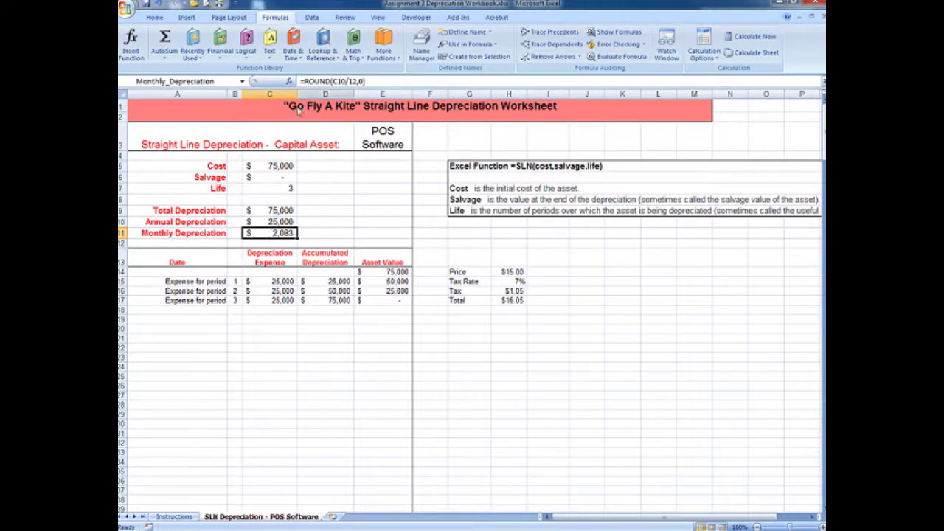
- Replace C10 in C11's monthly formula with Annual_Depreciation, giving =ROUND(Annual_Depreciation/12,0) = $2,083
double_click(336, 81)
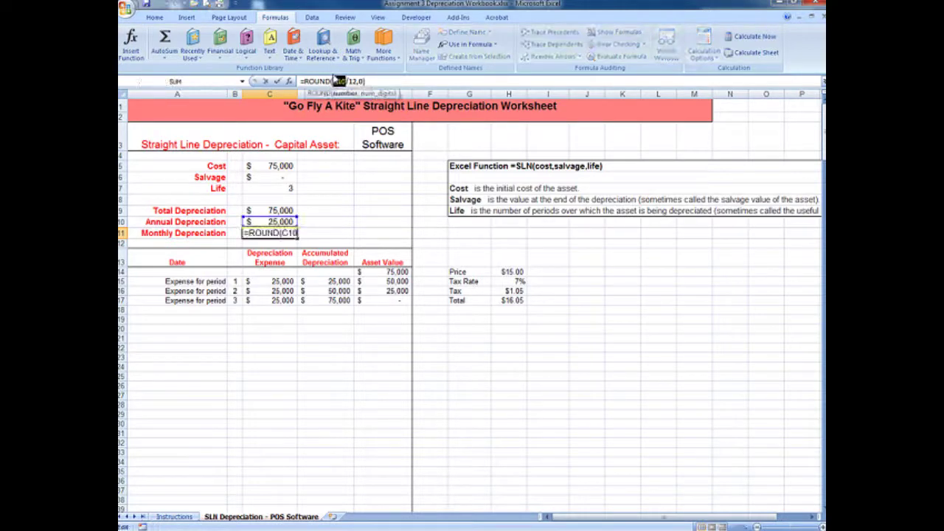
left_click(278, 222)
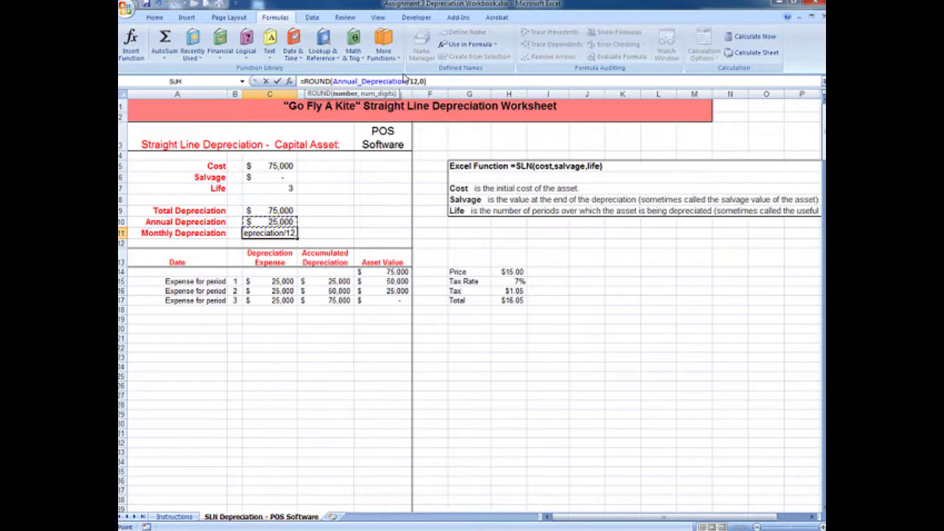
key("Return")
left_click(284, 232)
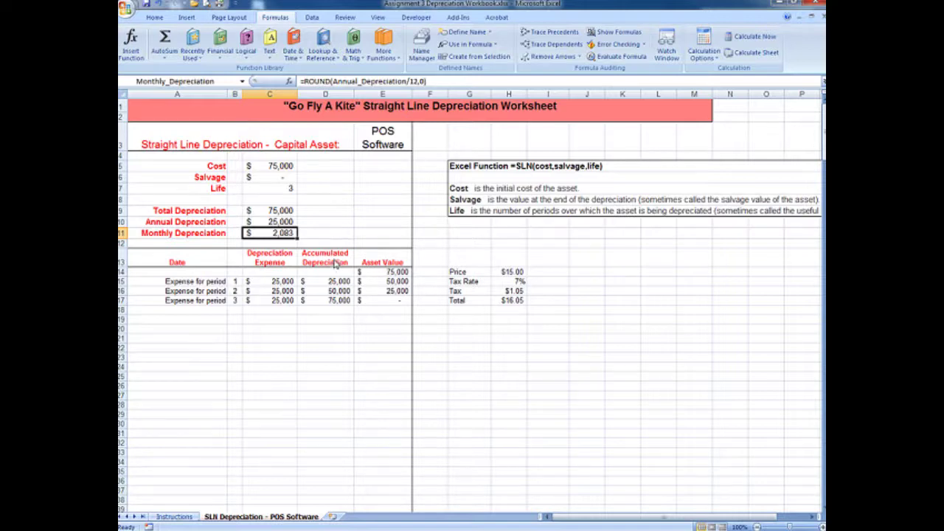
key("Down")
key("Down")
key("Right")
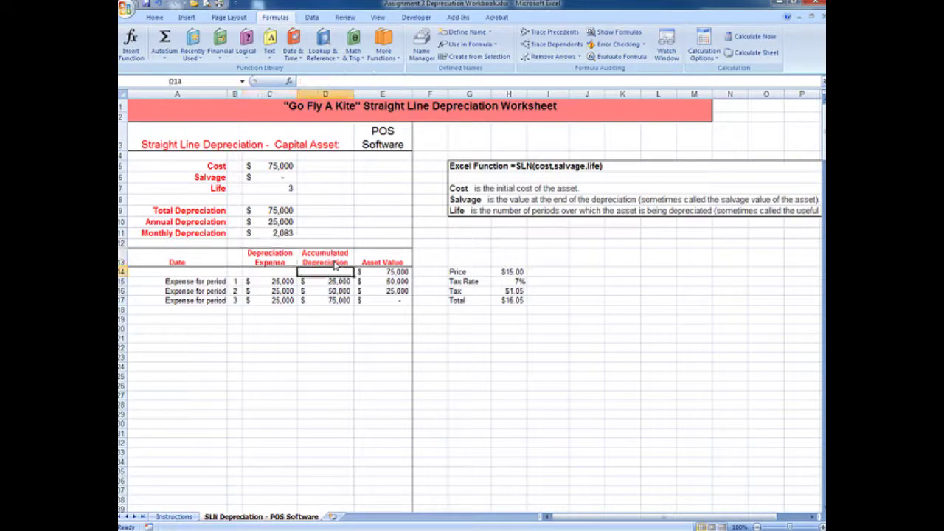
- Change the starting Asset Value in E14 to =Cost, showing $75,000
key("Right")
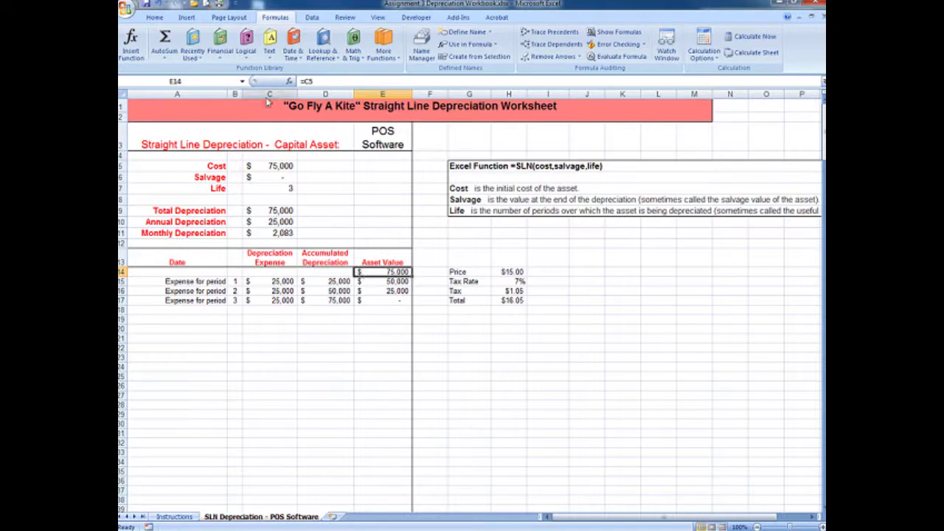
left_click(316, 81)
left_click(284, 166)
key("Return")
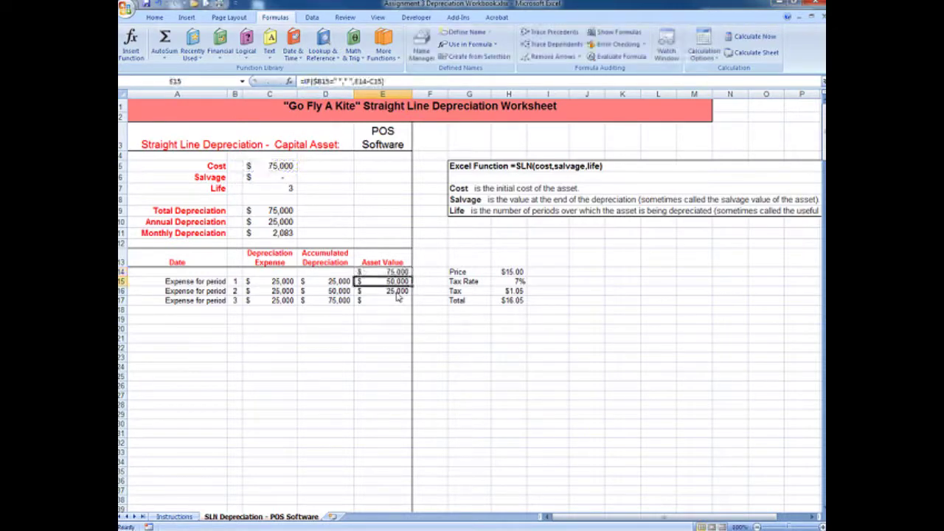
left_click(235, 291)
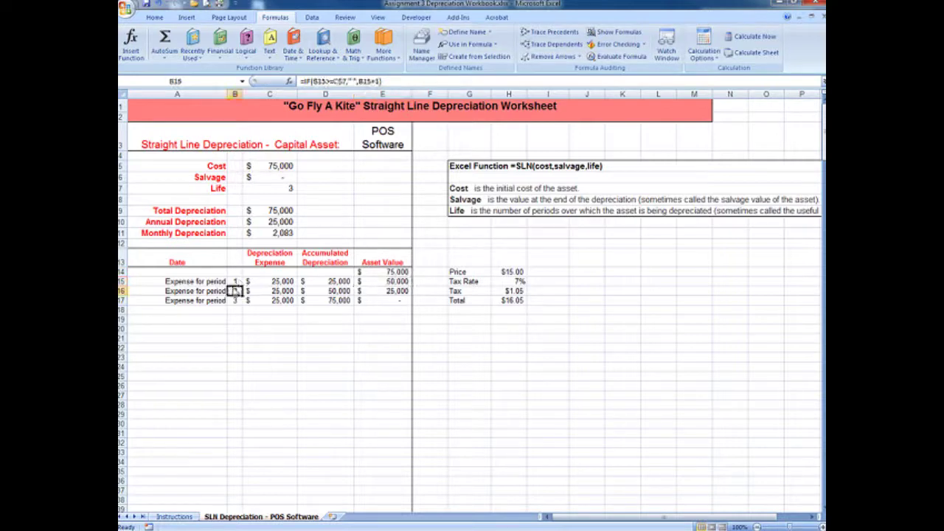
- Replace C$7 with Life in B16's formula, making it =IF(B15>=Life,"",B15+1)
left_click(338, 81)
double_click(338, 81)
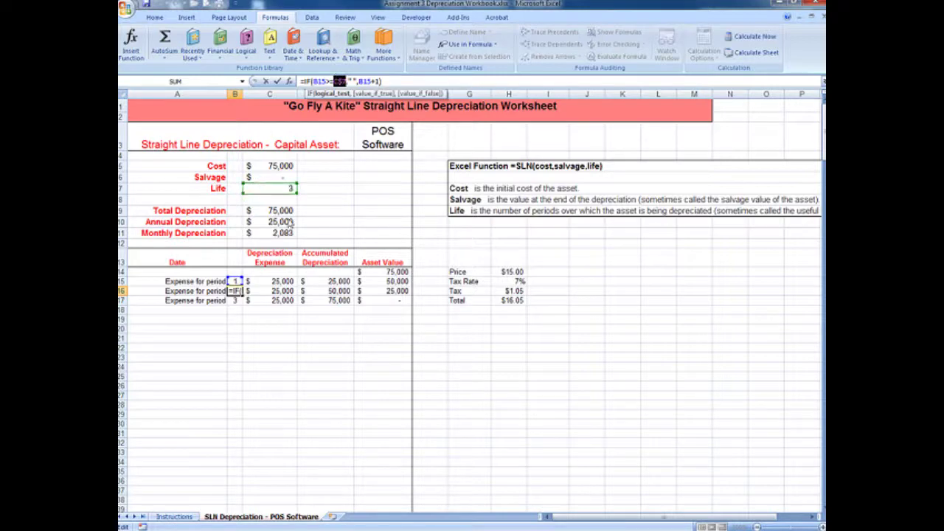
type("Life")
key("Return")
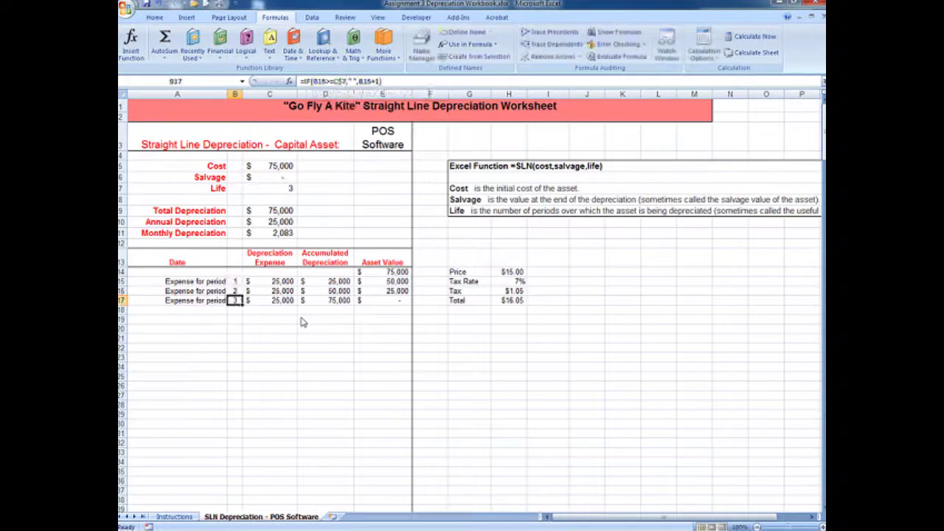
key("Up")
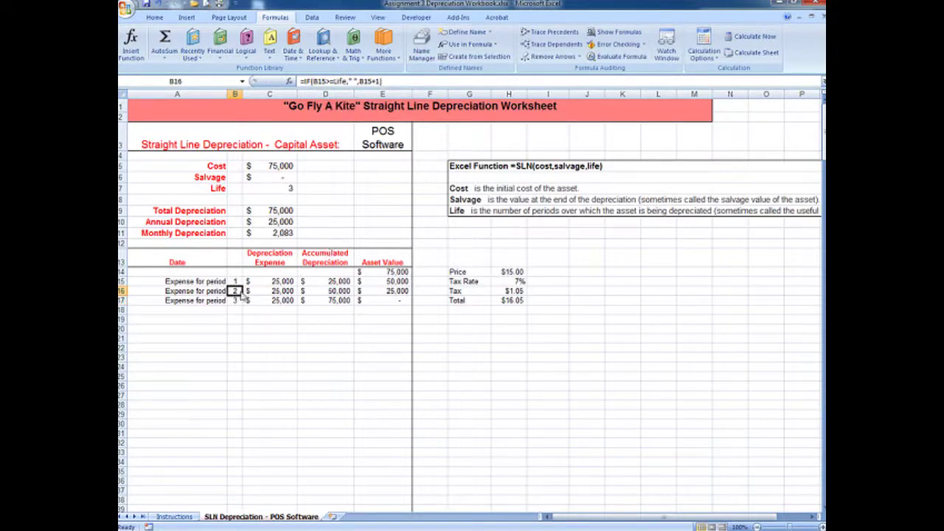
- Fill B16's Life-based period formula down column B and check B17
left_click_drag(241, 295, 245, 501)
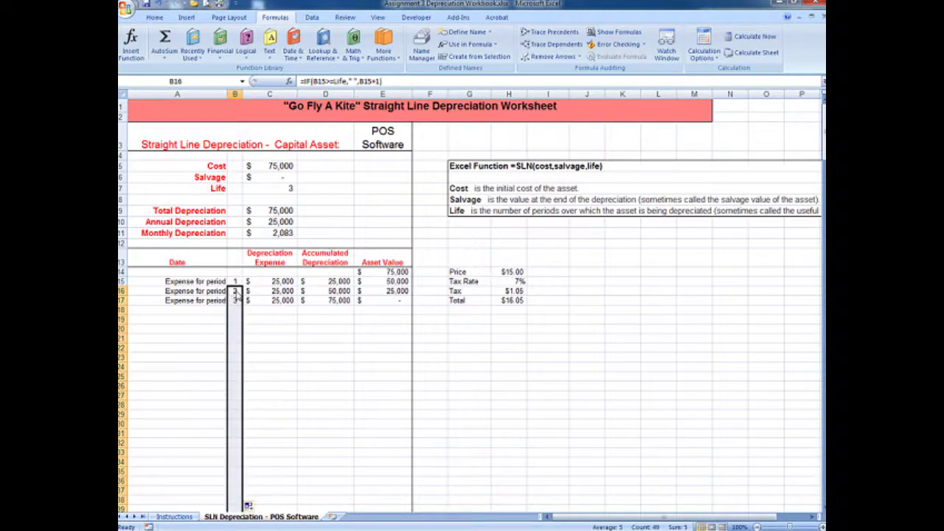
left_click(255, 337)
left_click(234, 300)
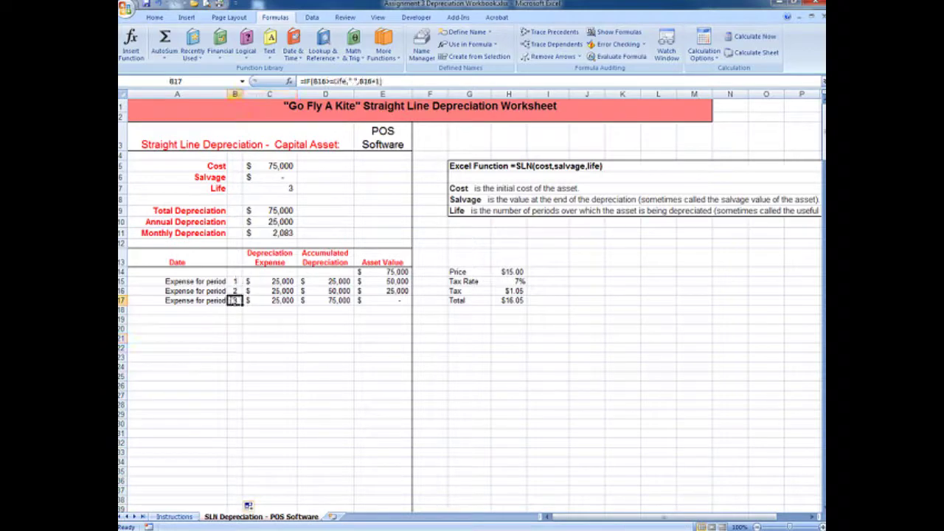